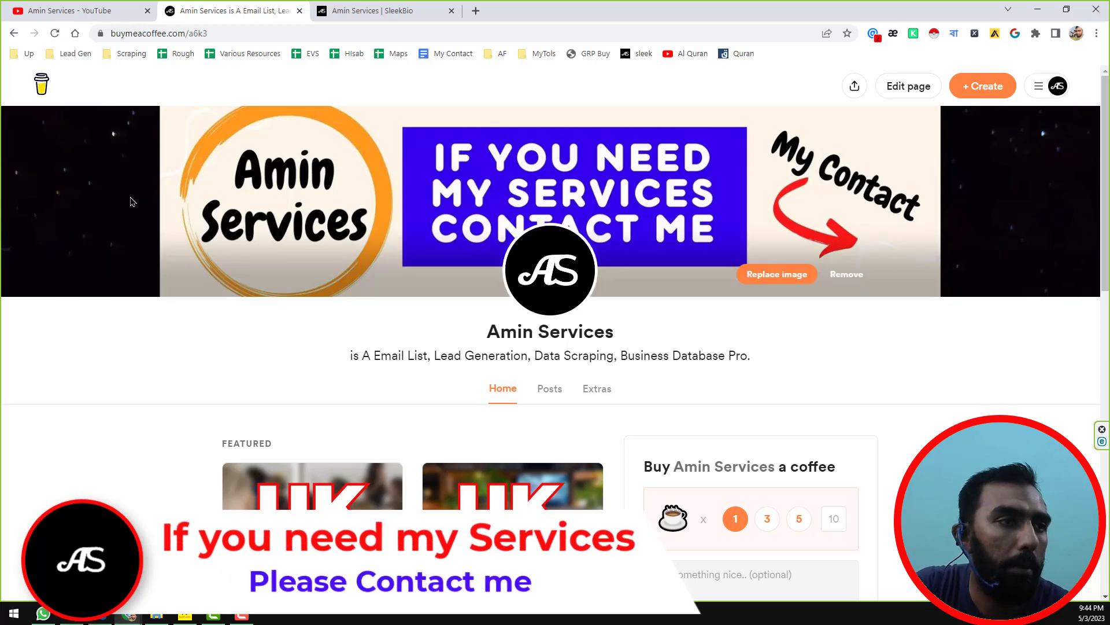
# - Scroll through the YouTube channel's videos
pyautogui.click(116, 10)
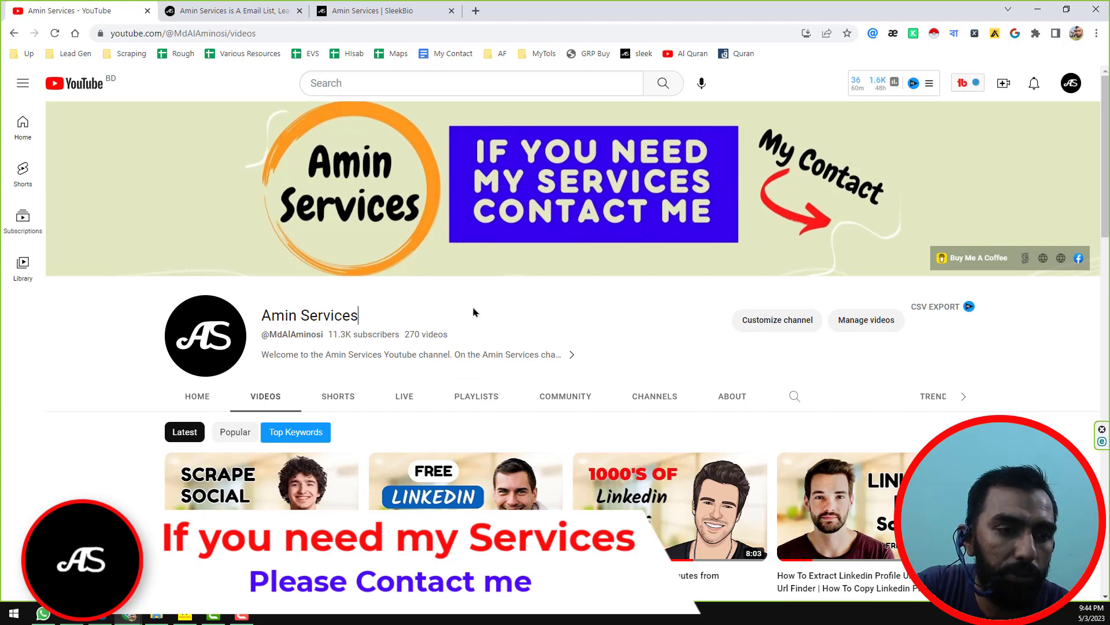
pyautogui.scroll(-3, 474, 312)
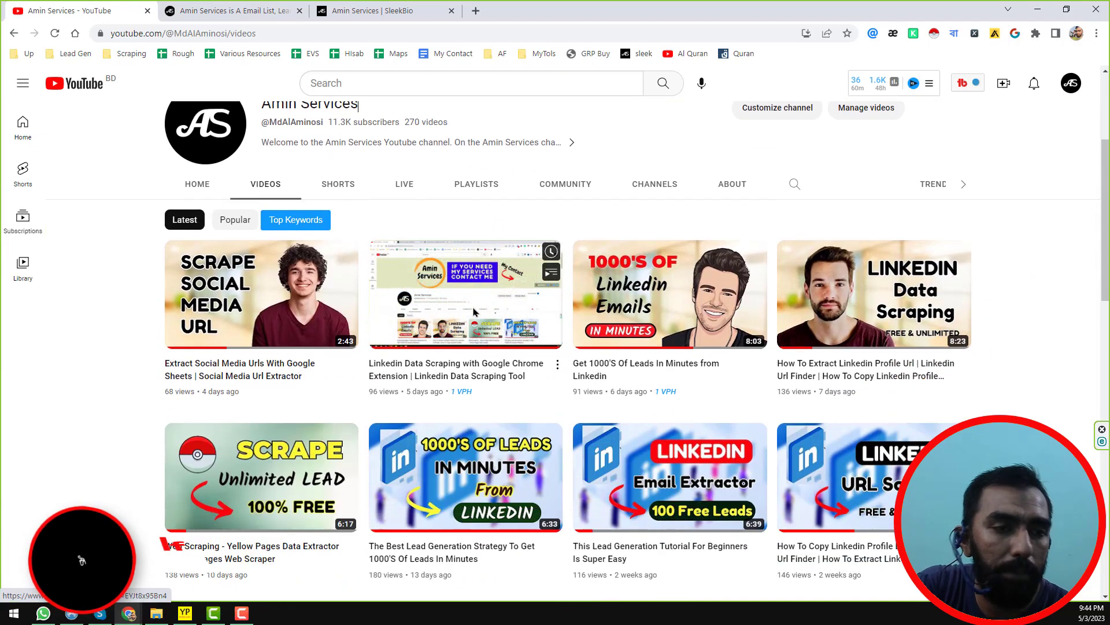
pyautogui.scroll(-2, 486, 323)
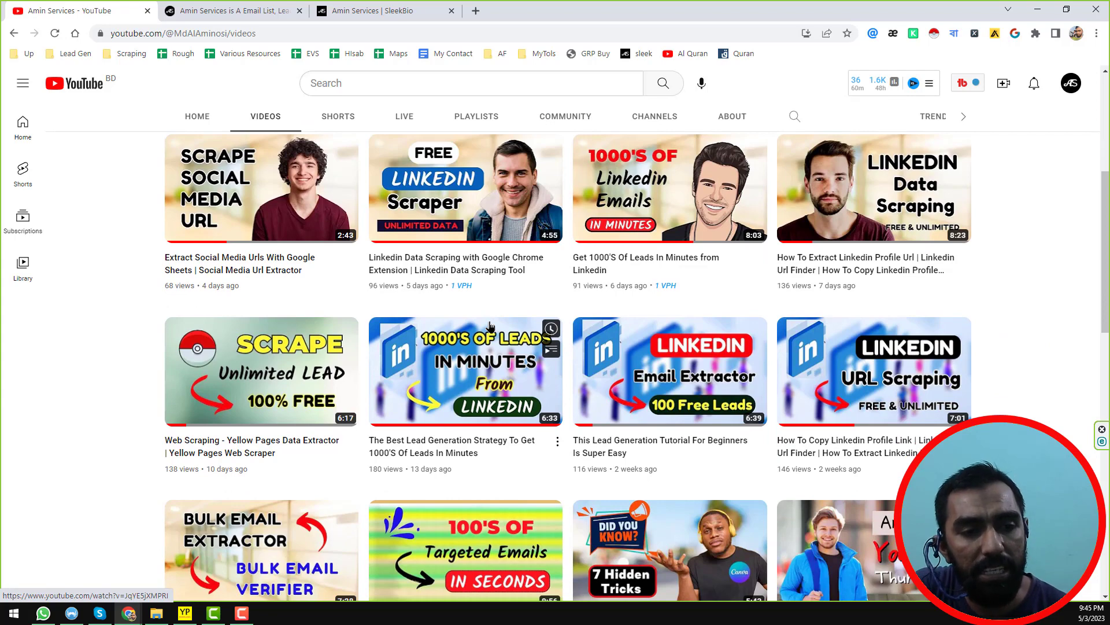
pyautogui.scroll(-2, 488, 326)
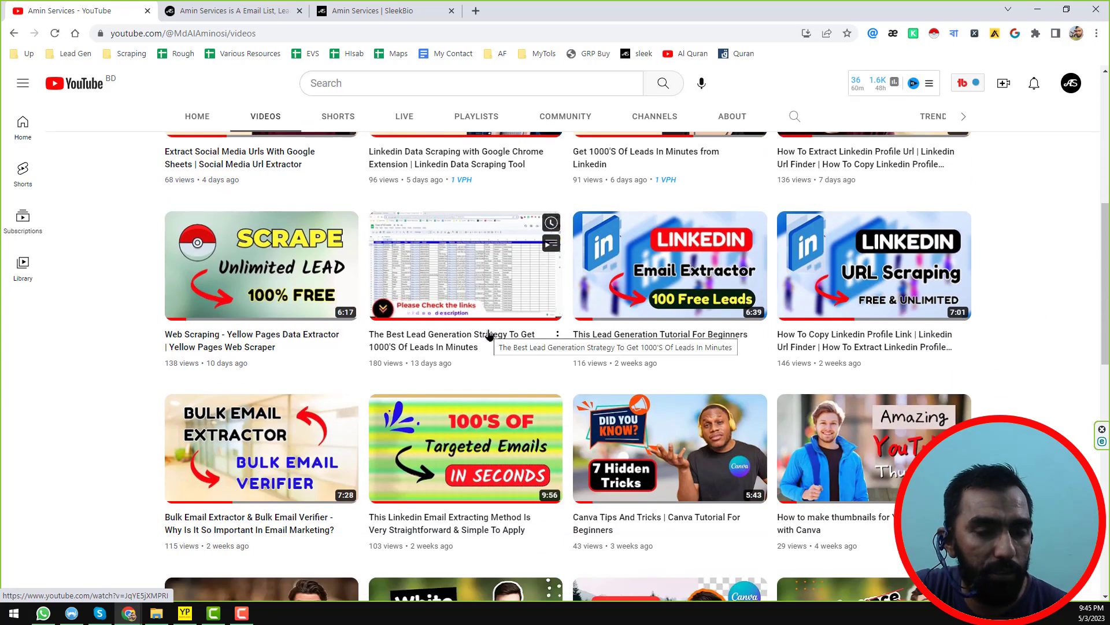
pyautogui.scroll(-3, 491, 341)
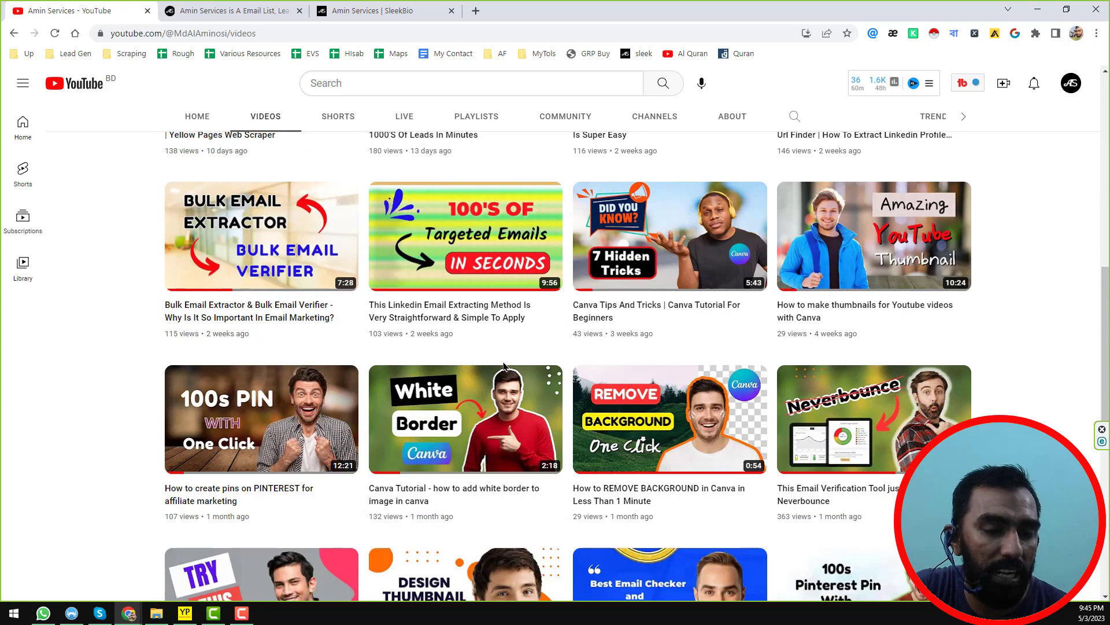
pyautogui.scroll(10, 503, 365)
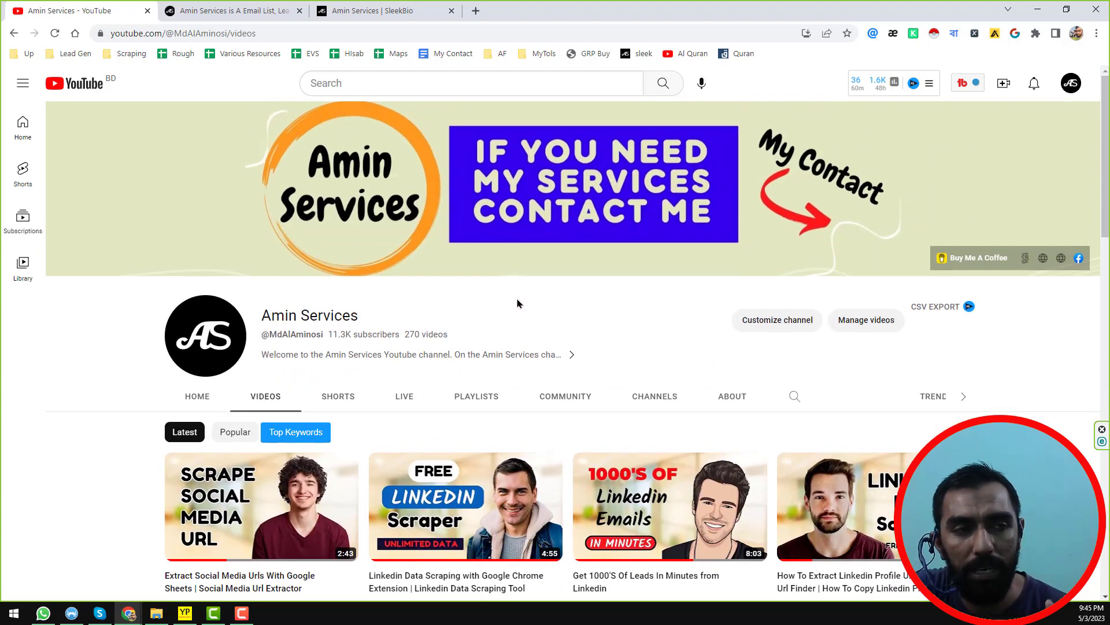
# - Check the Buy Me a Coffee page, then add the Reoon scraper page to Chrome as a tab
pyautogui.click(267, 18)
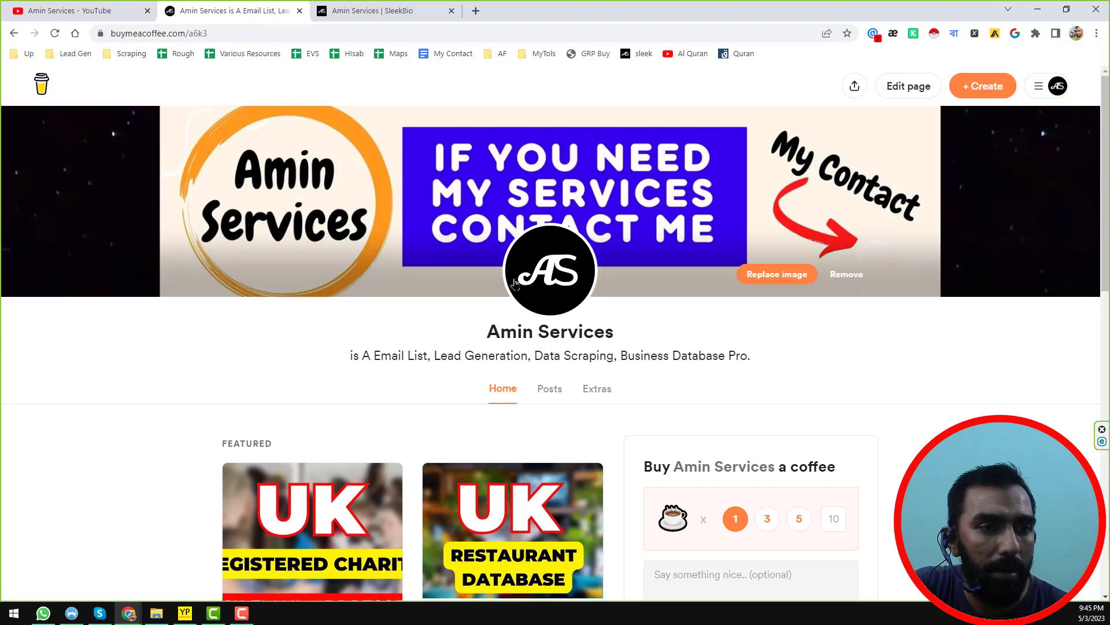
pyautogui.scroll(-3, 715, 376)
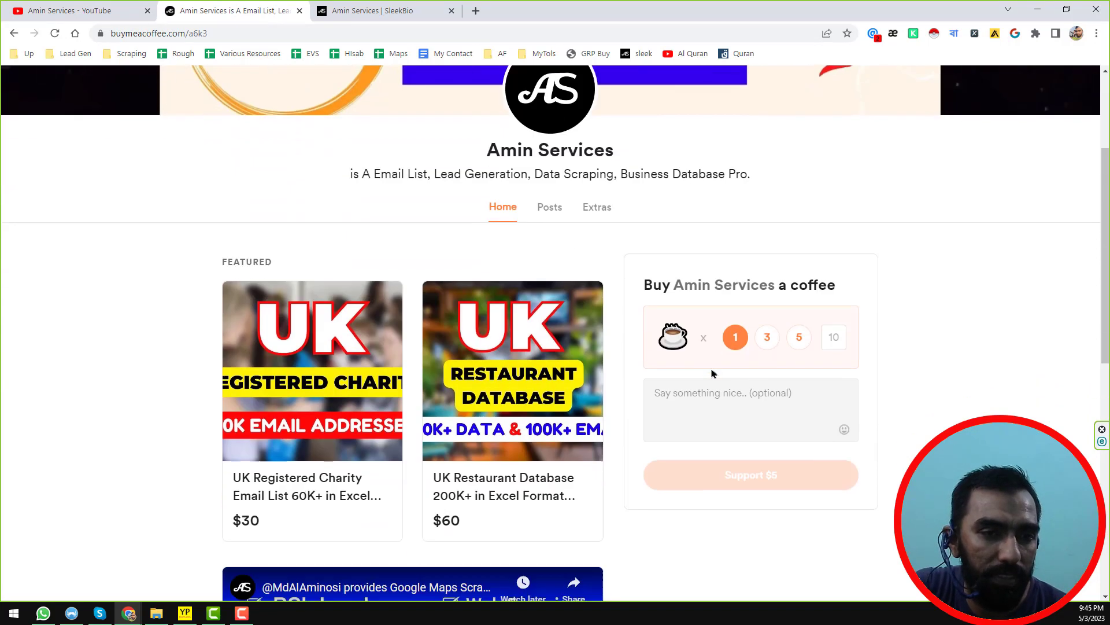
pyautogui.click(119, 12)
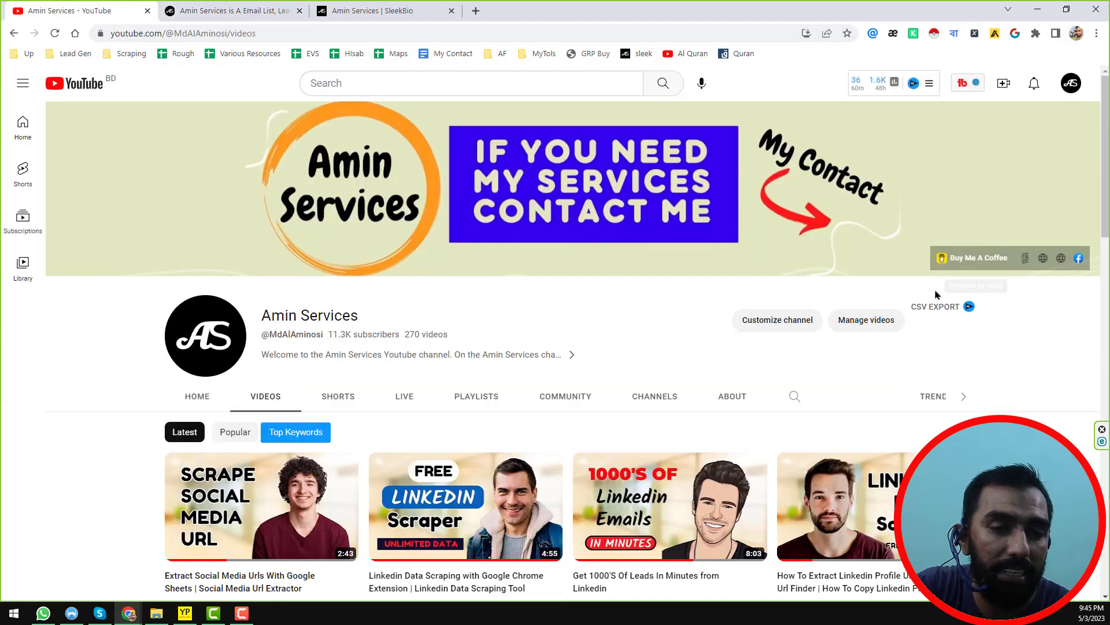
pyautogui.scroll(-2, 755, 344)
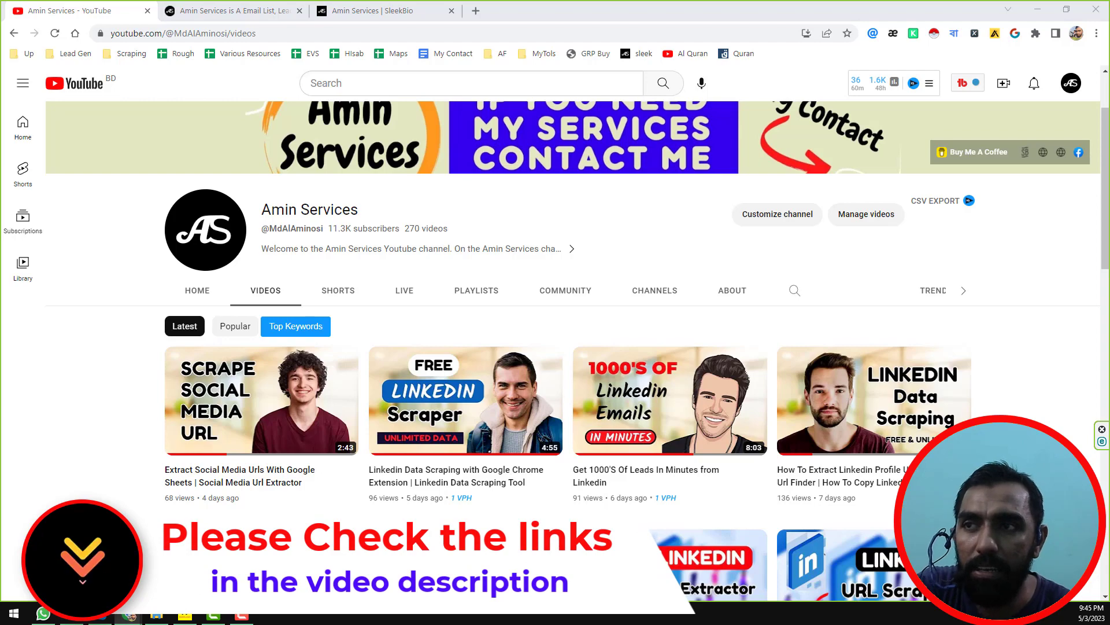
pyautogui.hotkey('alt', 'Tab')
pyautogui.moveTo(761, 41); pyautogui.dragTo(538, 12)
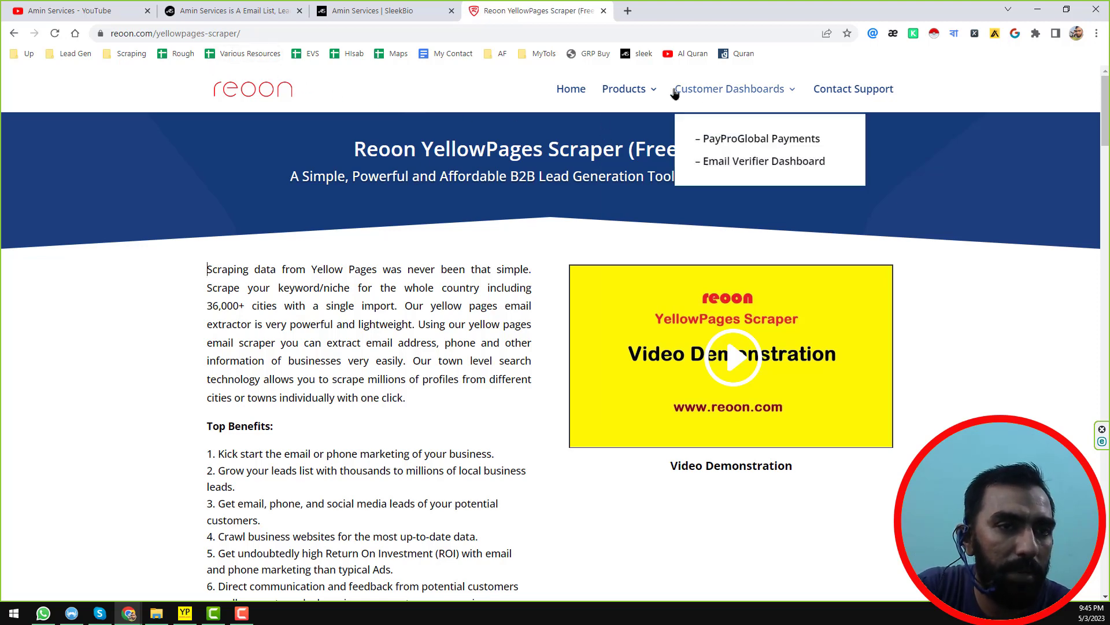
# - Open Products > YellowPages Scraper and scroll through its data fields, supported sites and FAQs
pyautogui.moveTo(633, 91)
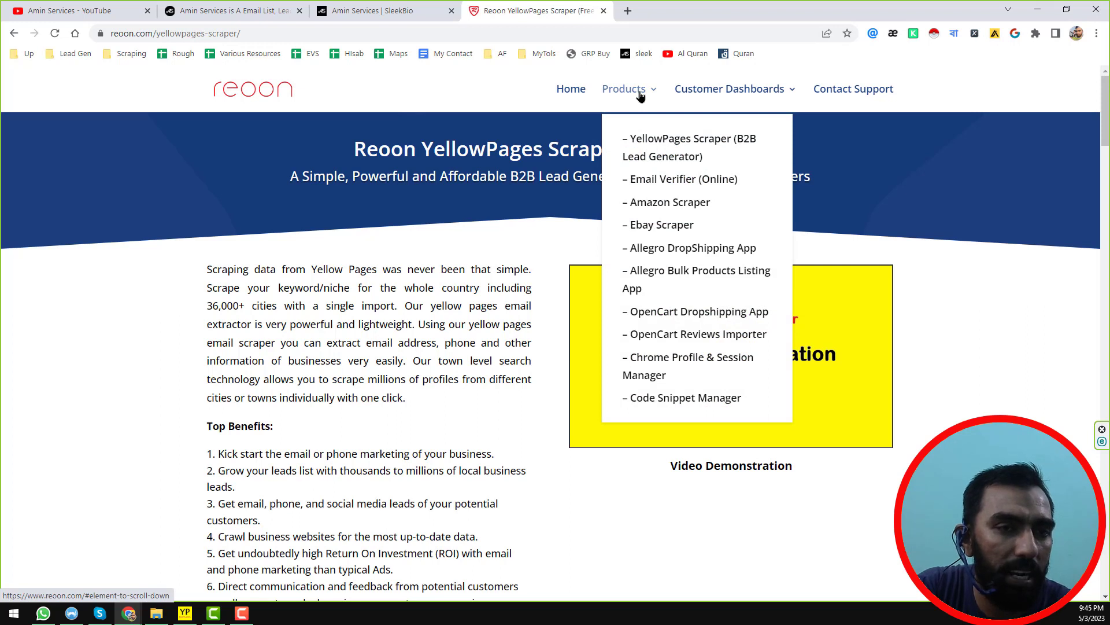
pyautogui.click(687, 149)
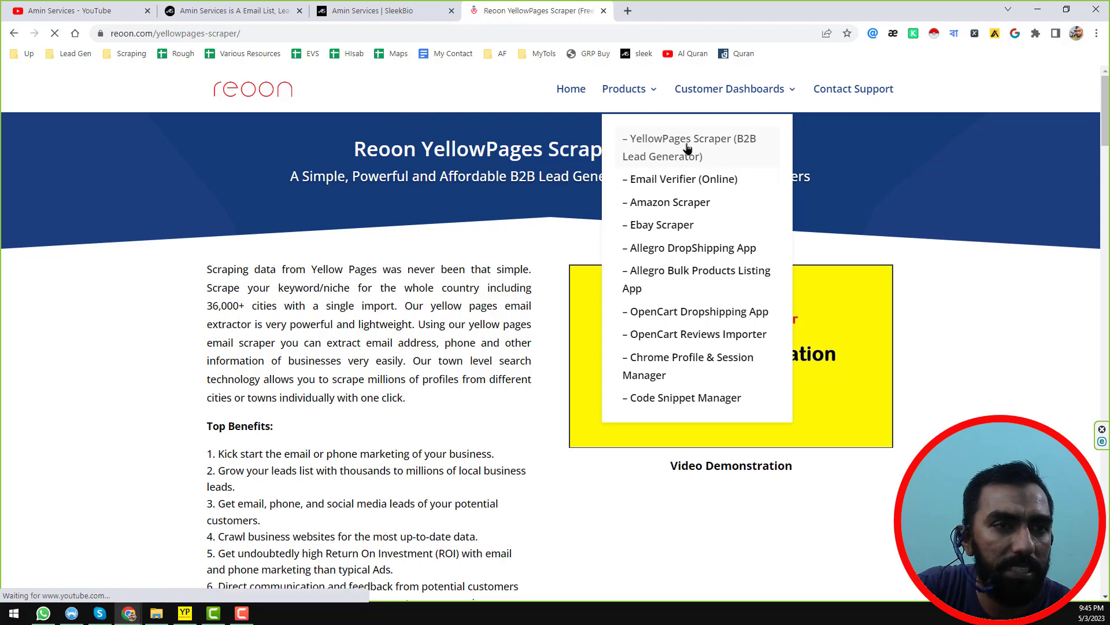
pyautogui.scroll(-3, 439, 288)
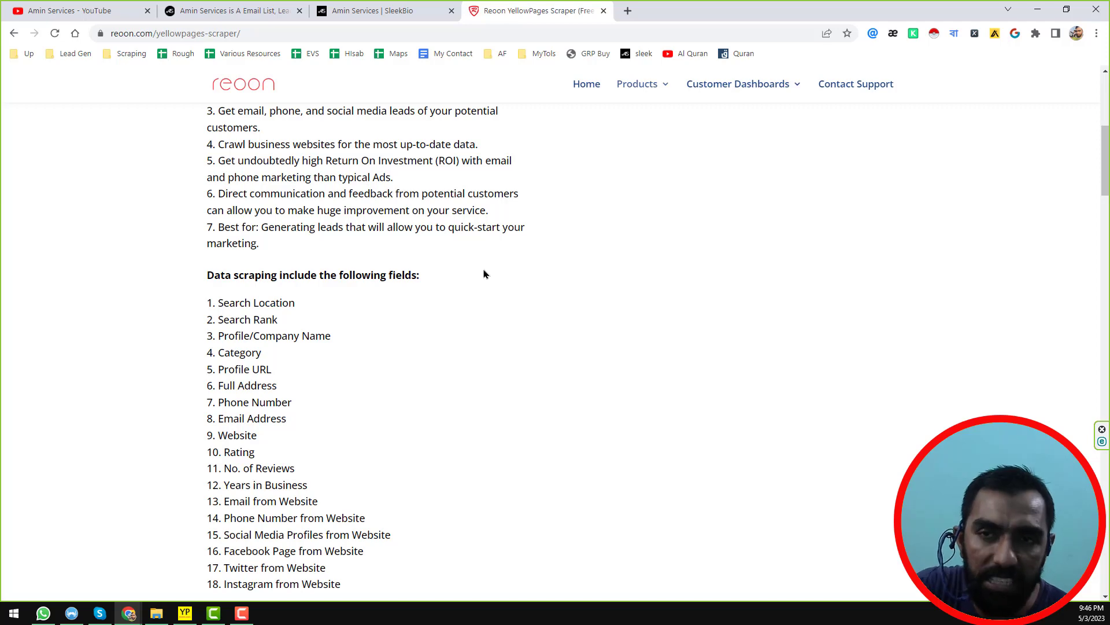
pyautogui.scroll(-7, 478, 288)
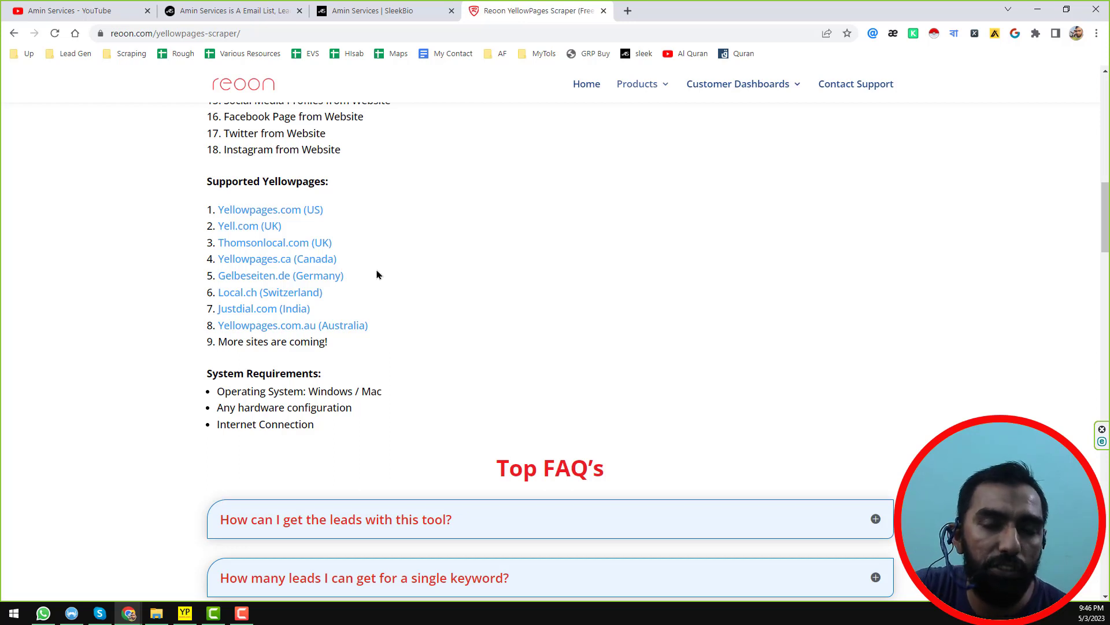
pyautogui.scroll(1, 377, 274)
pyautogui.scroll(-1, 508, 280)
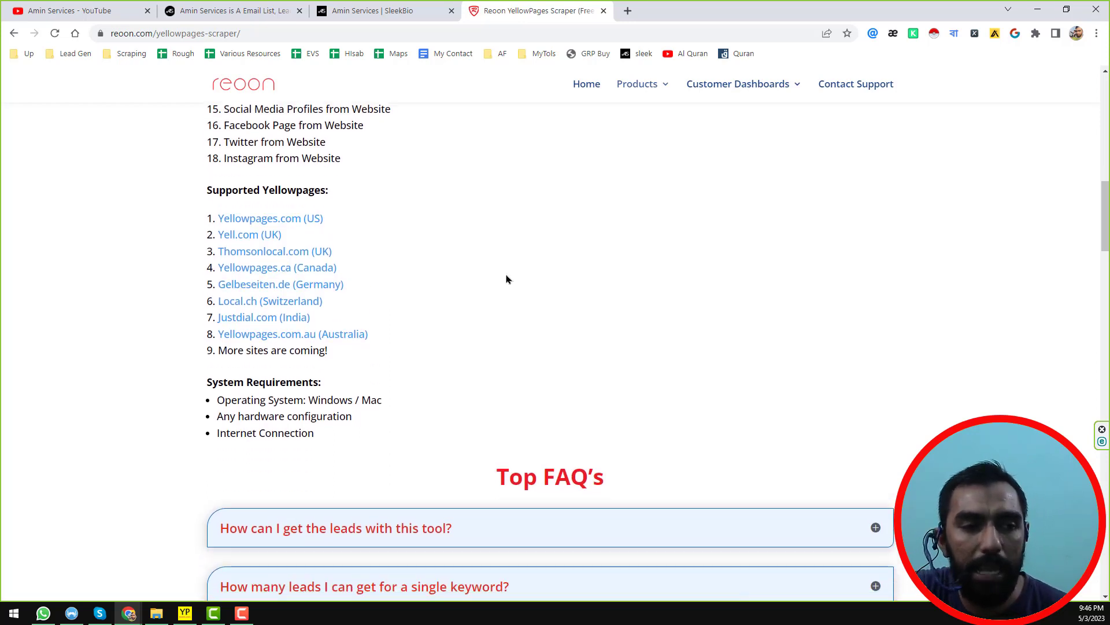
pyautogui.scroll(-1, 507, 279)
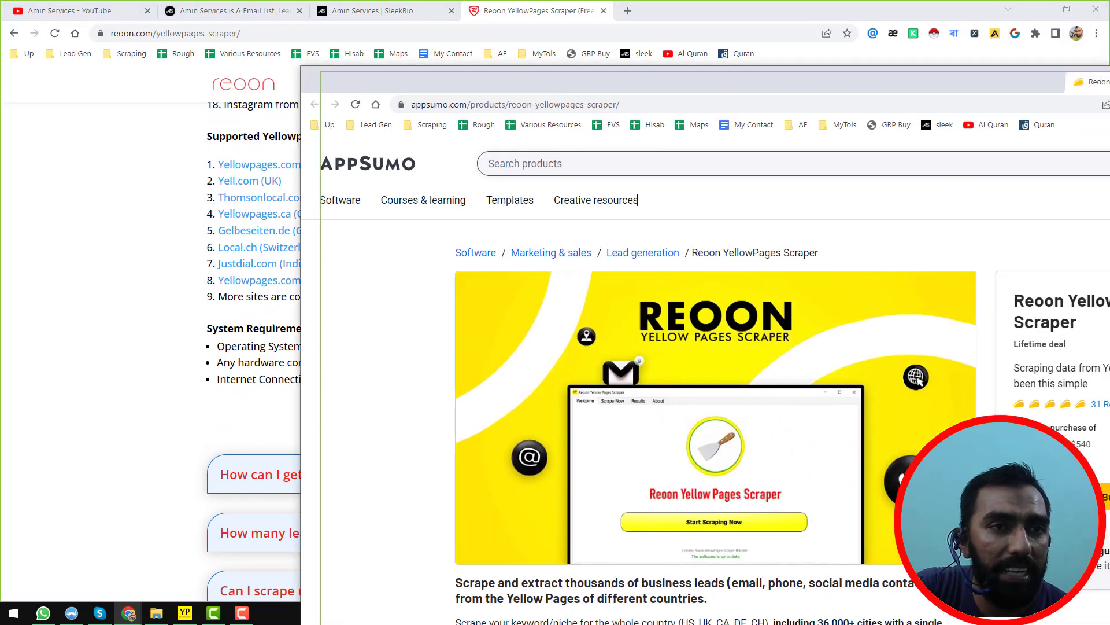
# - Open the scraper's AppSumo deal page in its own tab, then return to the Reoon page
pyautogui.moveTo(359, 104); pyautogui.dragTo(826, 17)
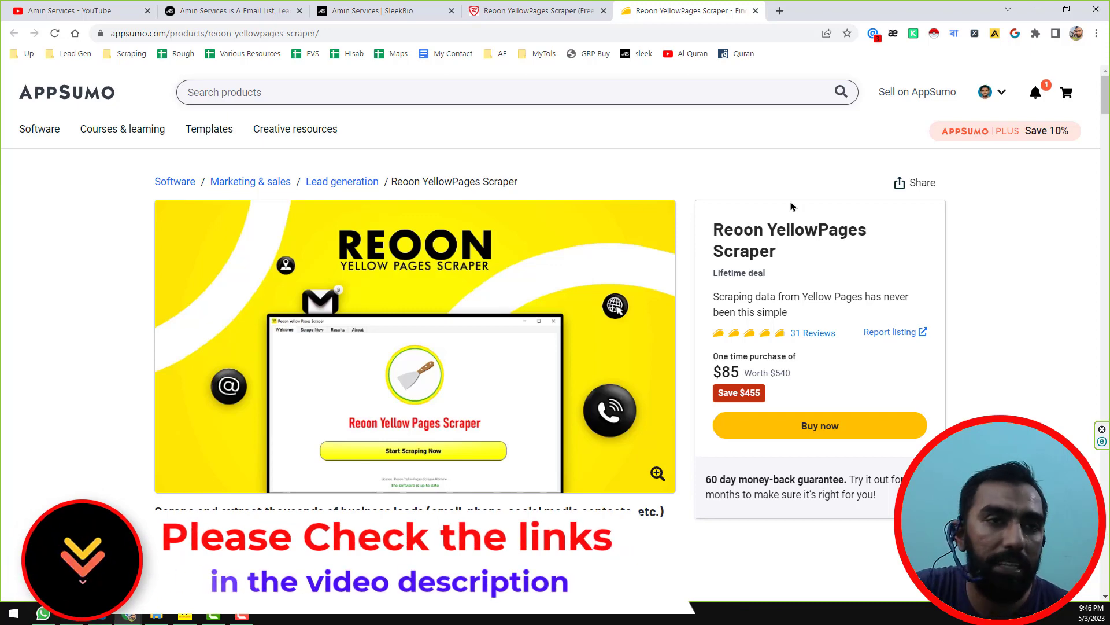
pyautogui.click(554, 16)
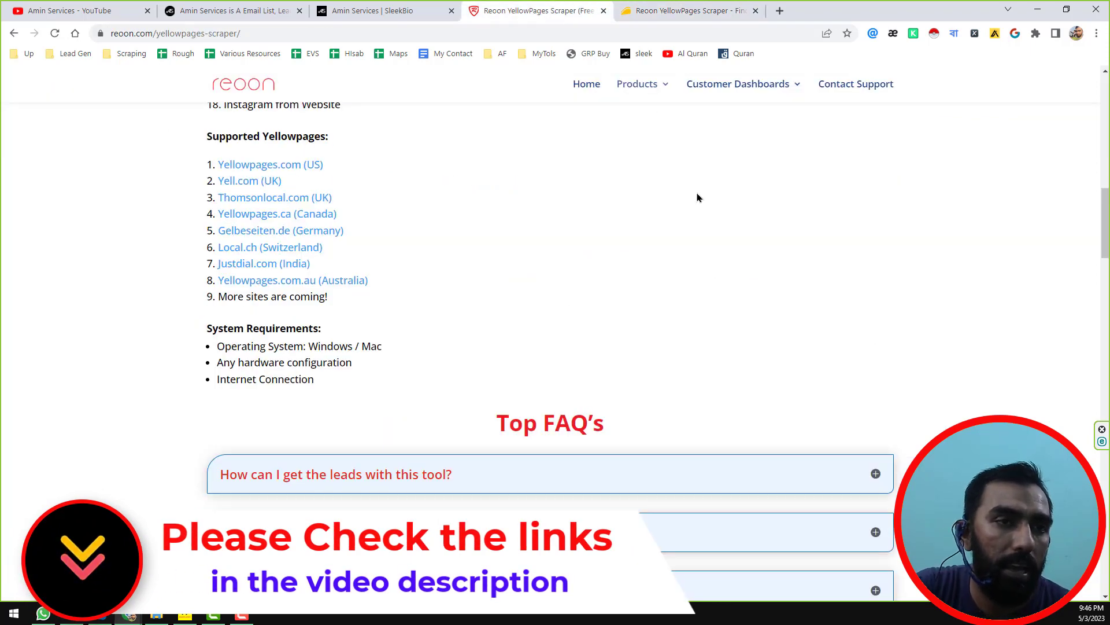
pyautogui.scroll(4, 567, 272)
pyautogui.scroll(1, 584, 260)
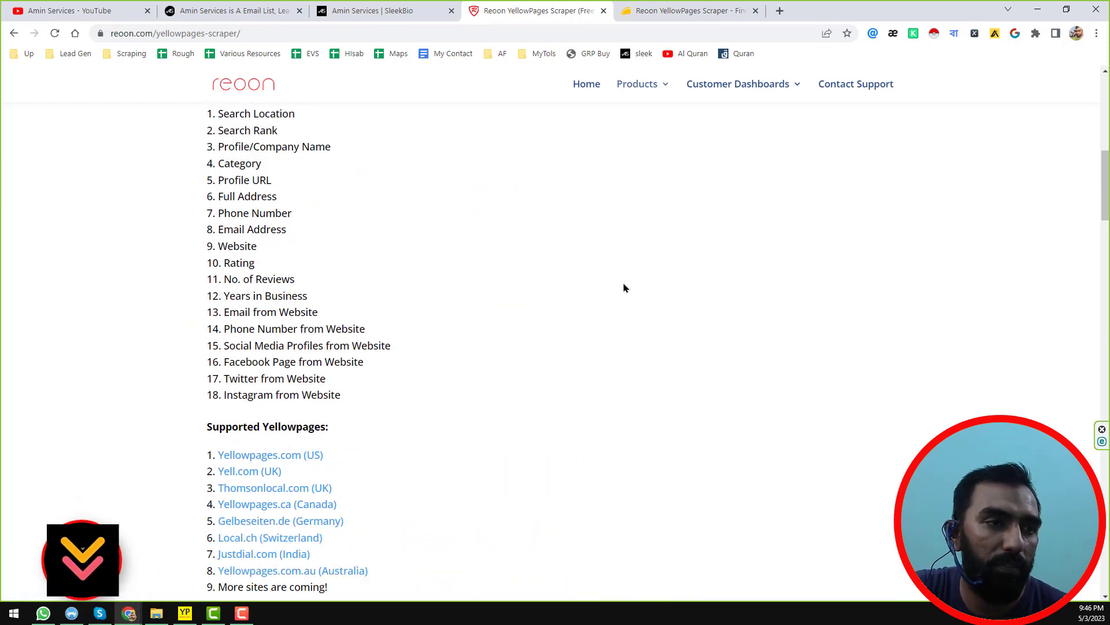
# - Bring the YellowPages Scraper app up maximized on its Welcome page
pyautogui.click(185, 614)
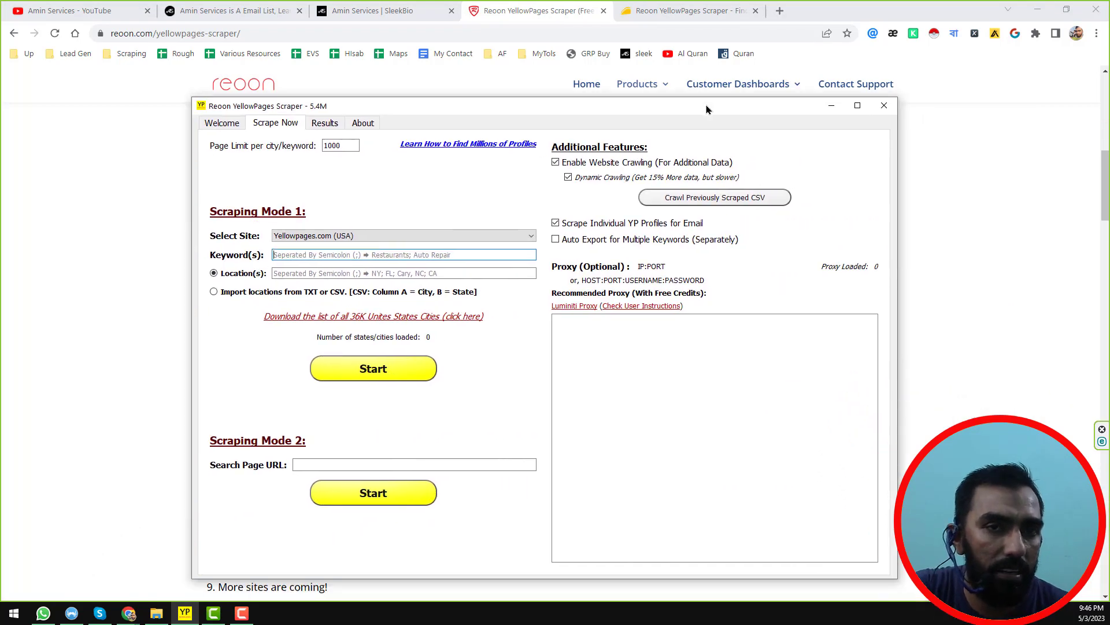
pyautogui.click(858, 106)
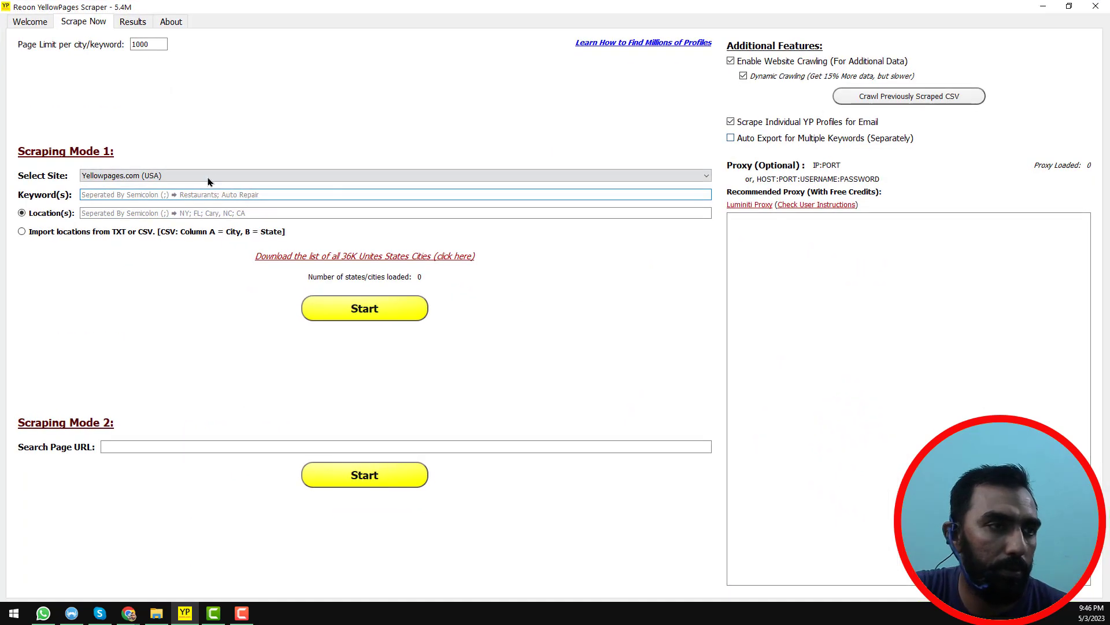
pyautogui.click(32, 22)
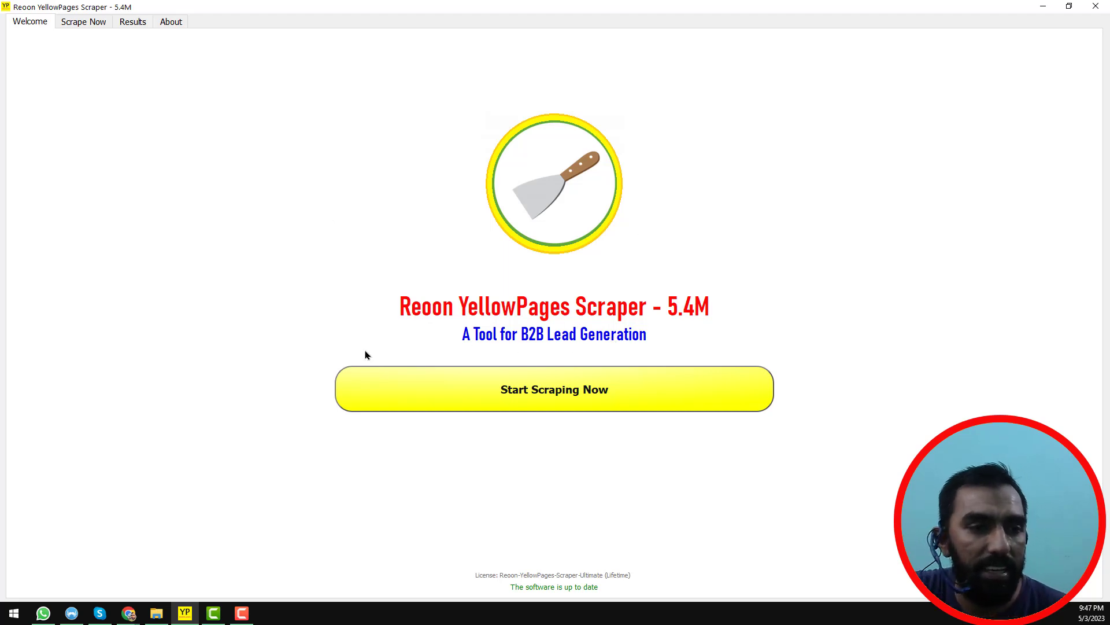
# - Go to the Scrape Now form and open the Select Site dropdown
pyautogui.click(573, 395)
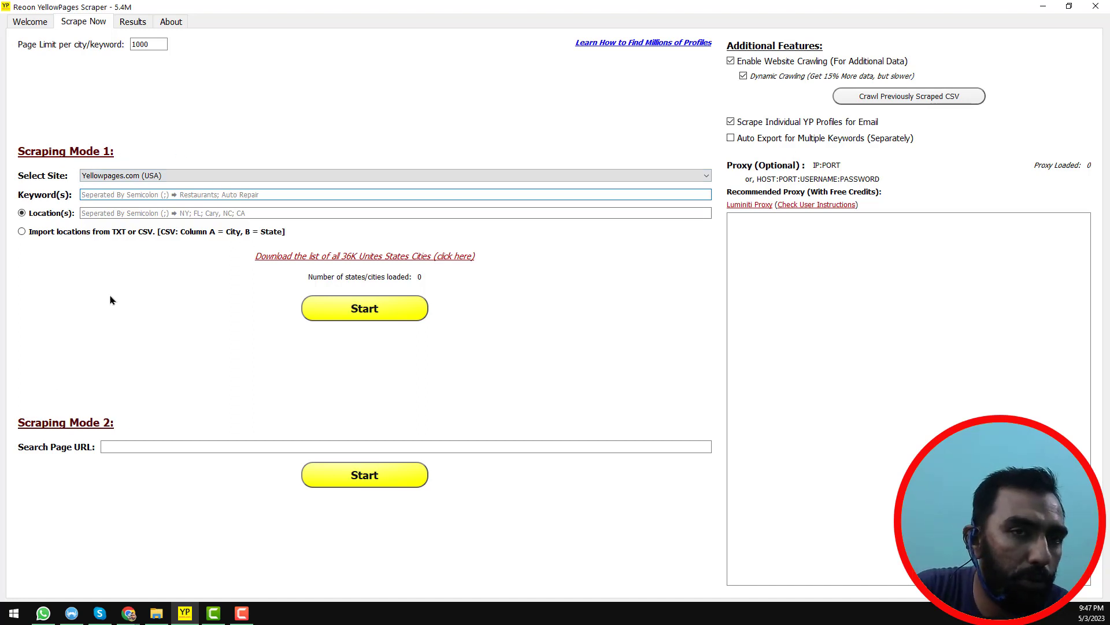
pyautogui.click(155, 177)
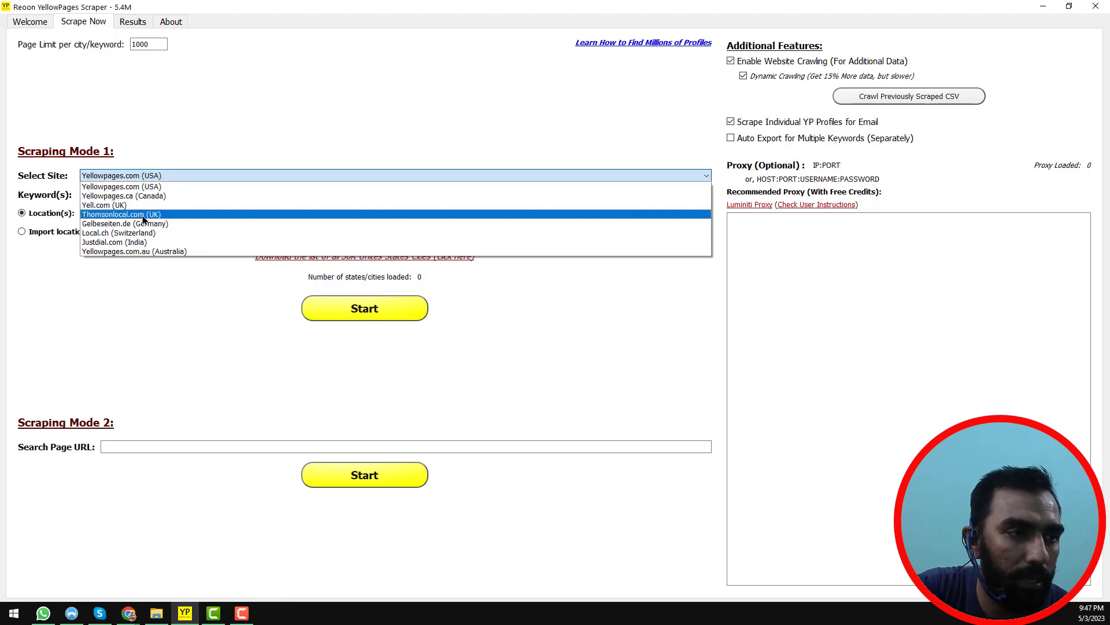
# - Choose Yellowpages.com (USA) as the site and enter Dentist as the keyword
pyautogui.click(149, 187)
pyautogui.click(128, 197)
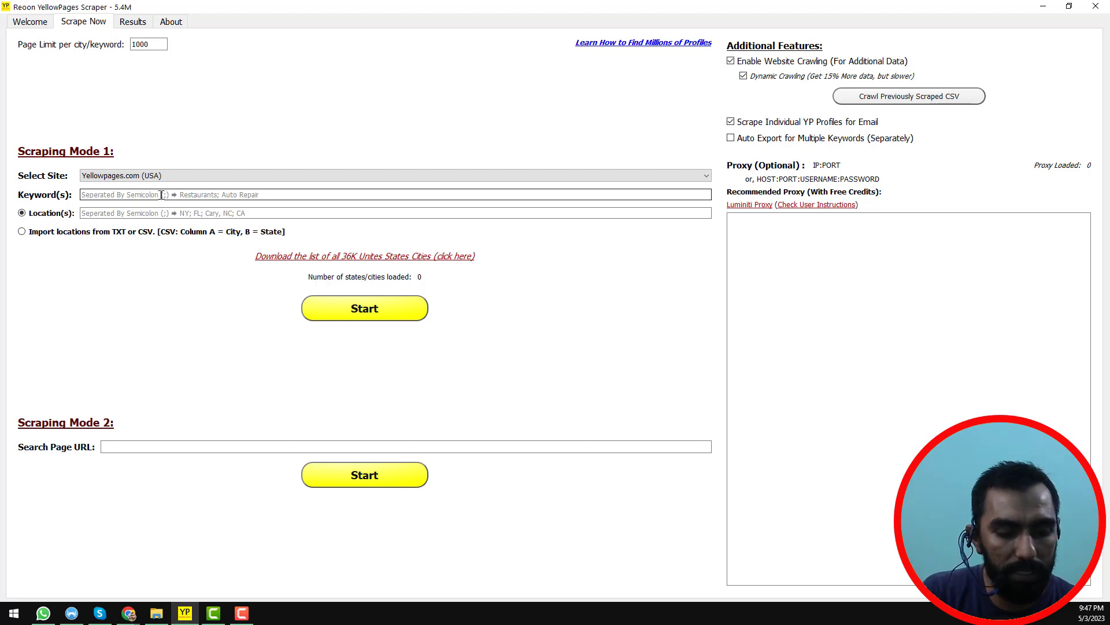
pyautogui.write('Dentist')
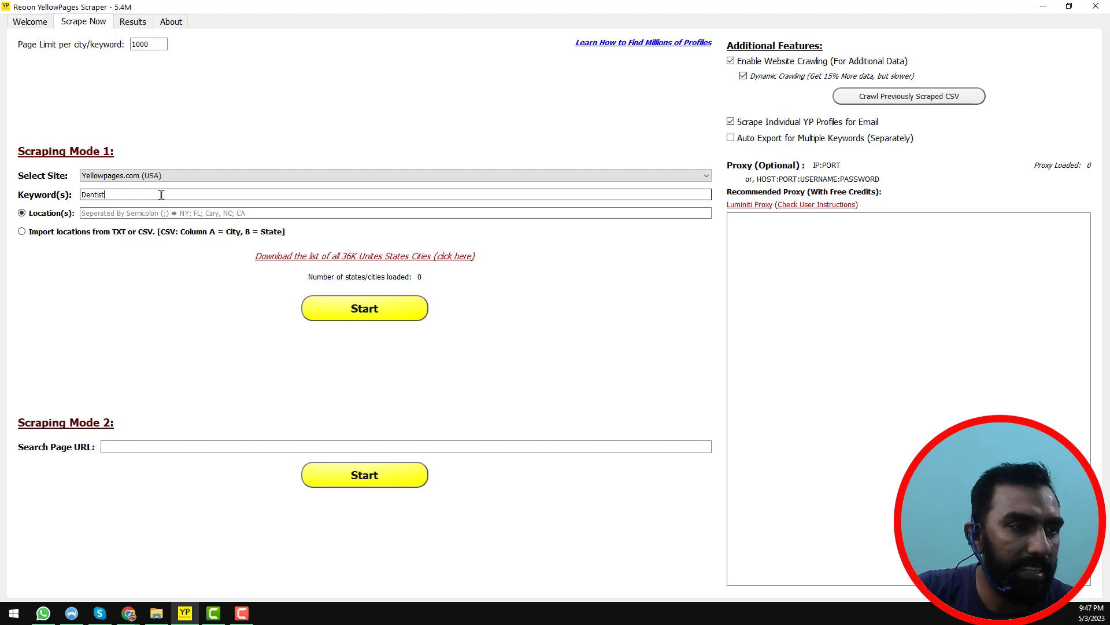
pyautogui.click(190, 215)
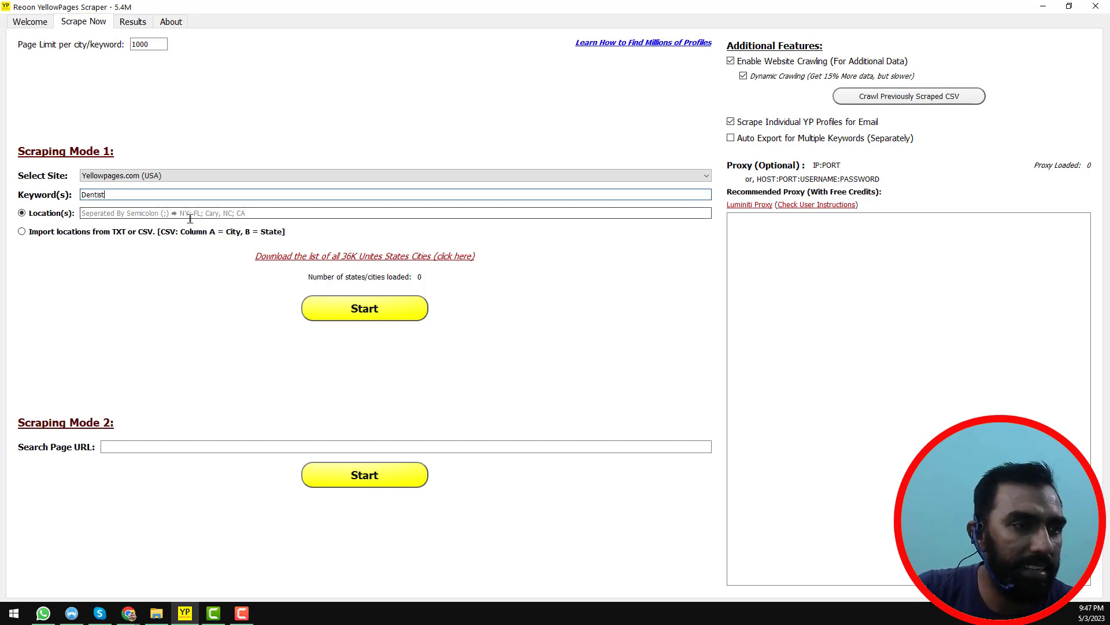
pyautogui.click(228, 192)
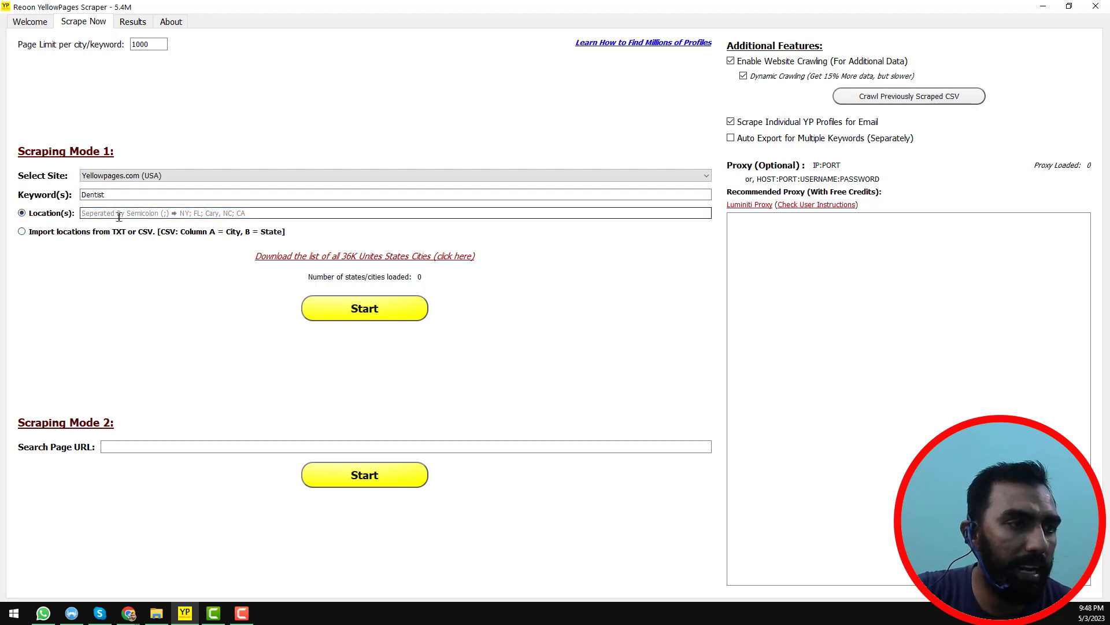
# - Enter 'dallas, TX' as the location, correcting the 'dallsa' typo
pyautogui.click(172, 217)
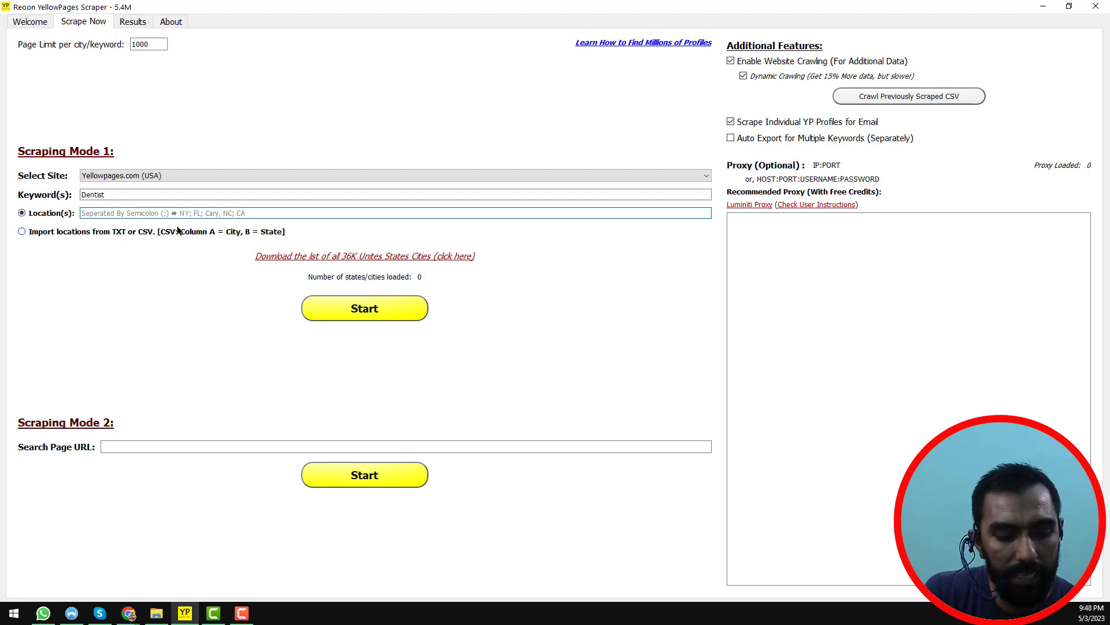
pyautogui.write('da')
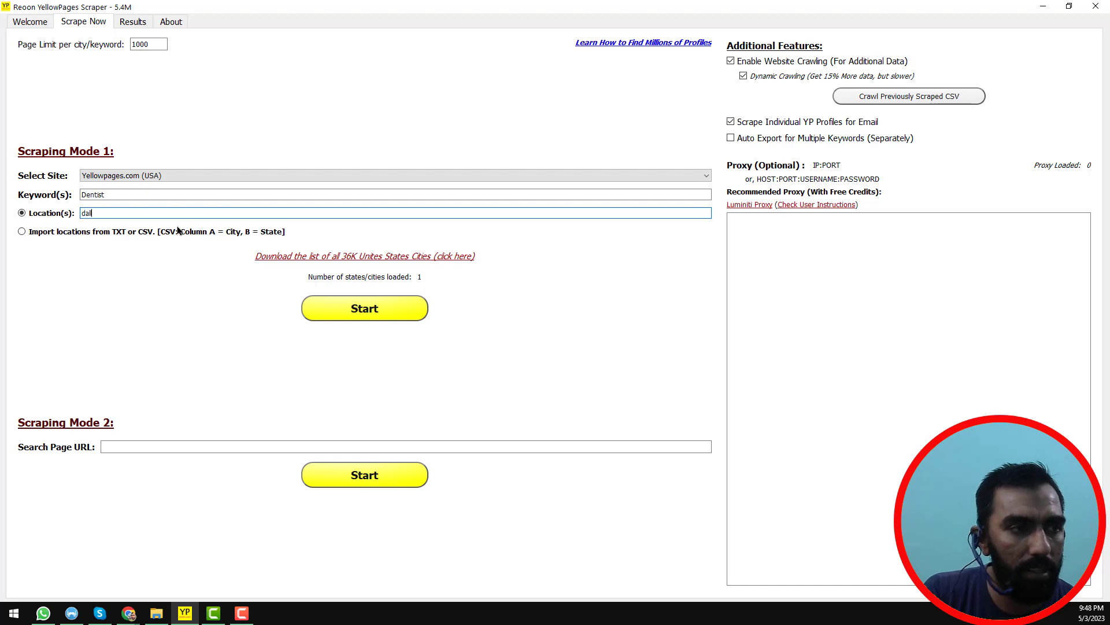
pyautogui.write('llsa')
pyautogui.press('BackSpace')
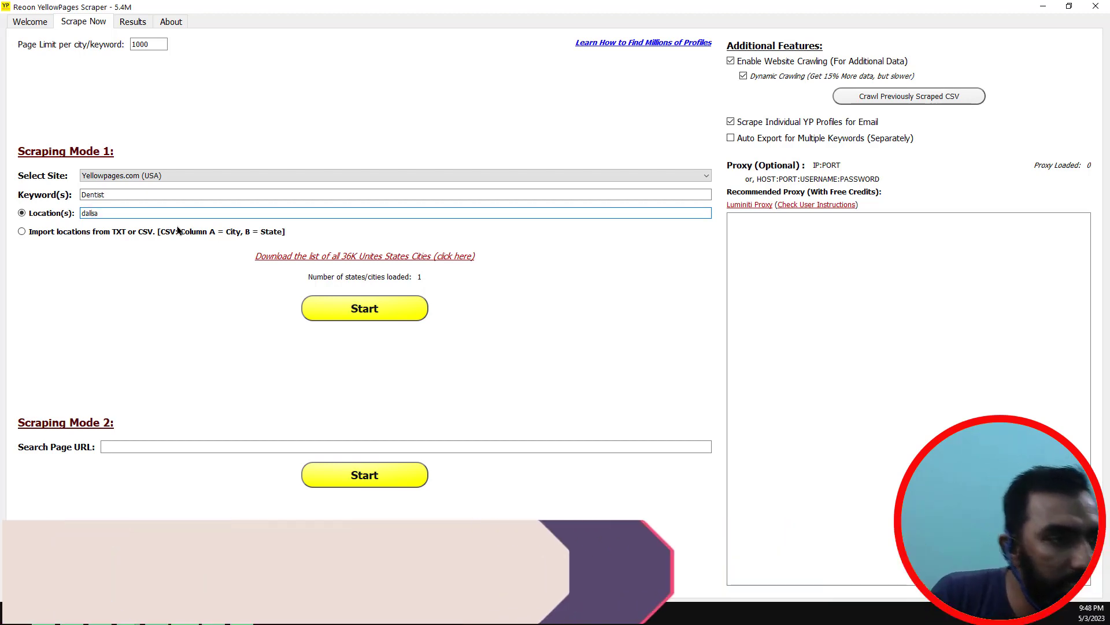
pyautogui.press('BackSpace')
pyautogui.write('as, TX')
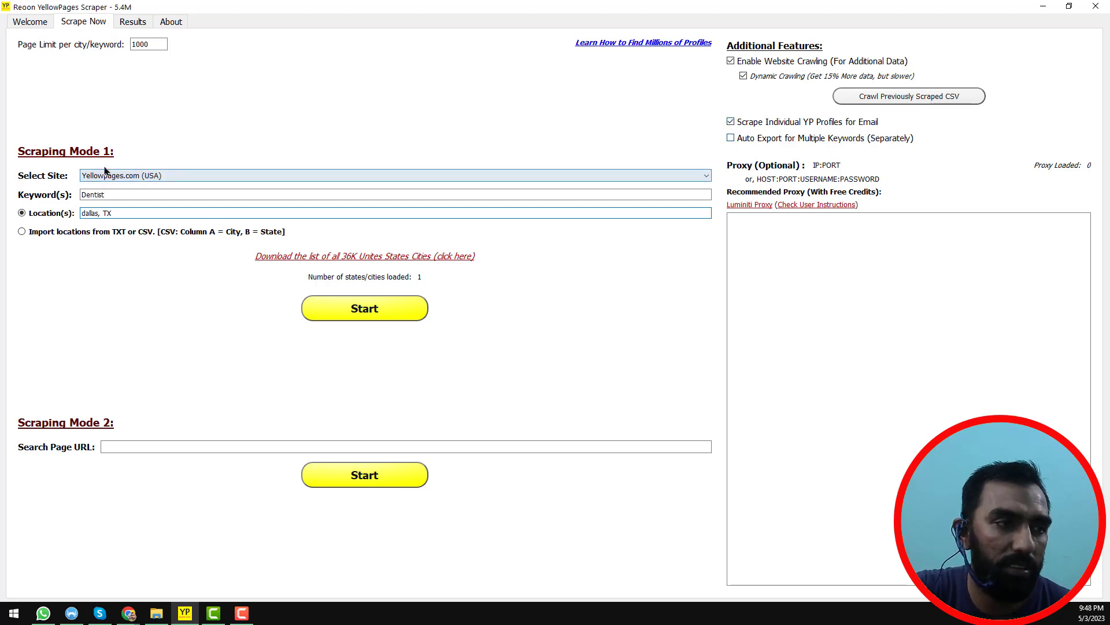
# - Start Scraping Mode 1 and choose 'Disable to Increase Speed' for website crawling
pyautogui.click(399, 317)
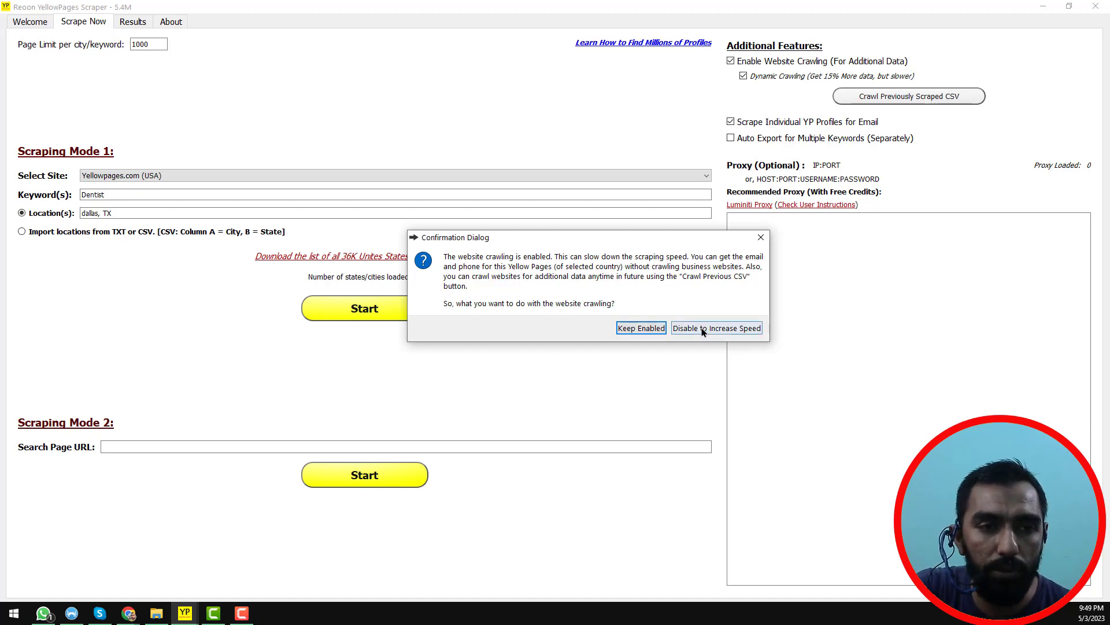
pyautogui.click(723, 329)
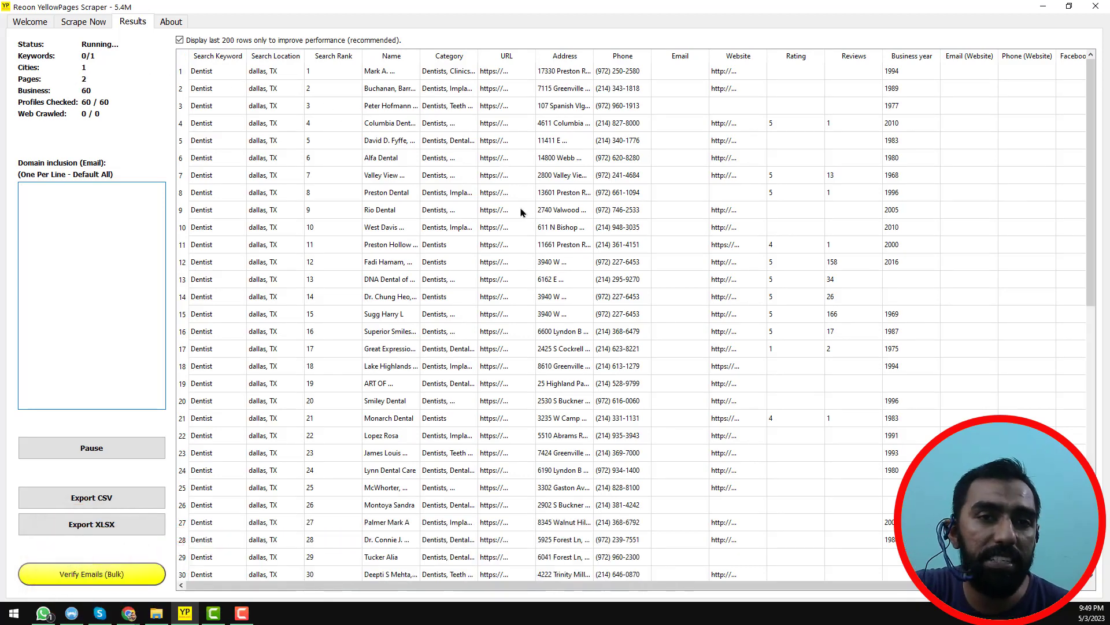
# - Scroll the Results table as it grows to 300 Dallas dentist businesses
pyautogui.scroll(-9, 519, 212)
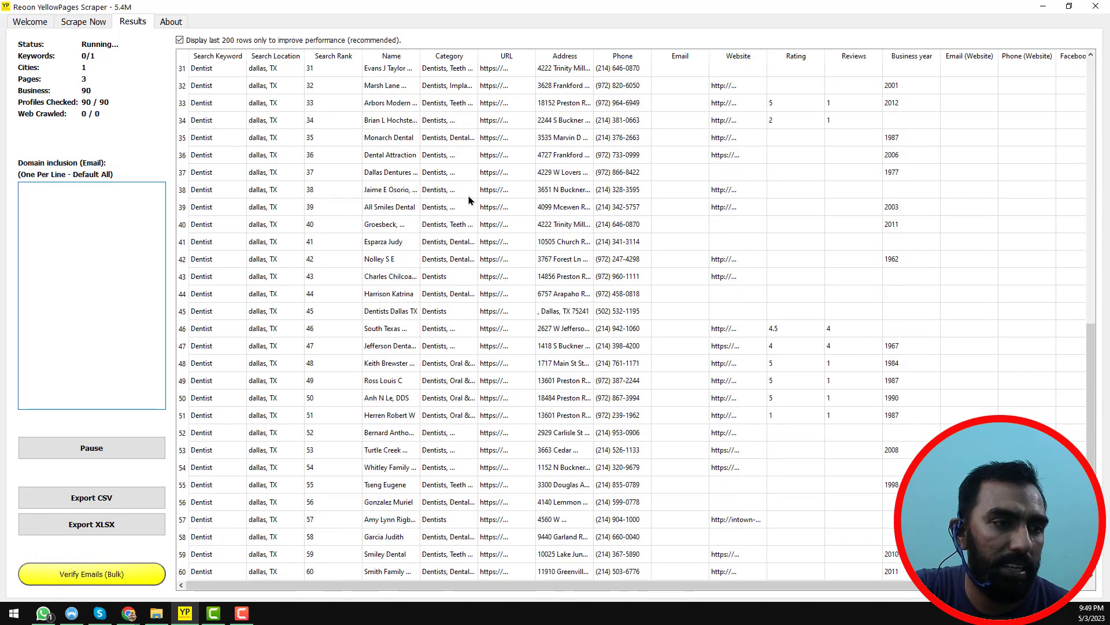
pyautogui.scroll(-1, 411, 225)
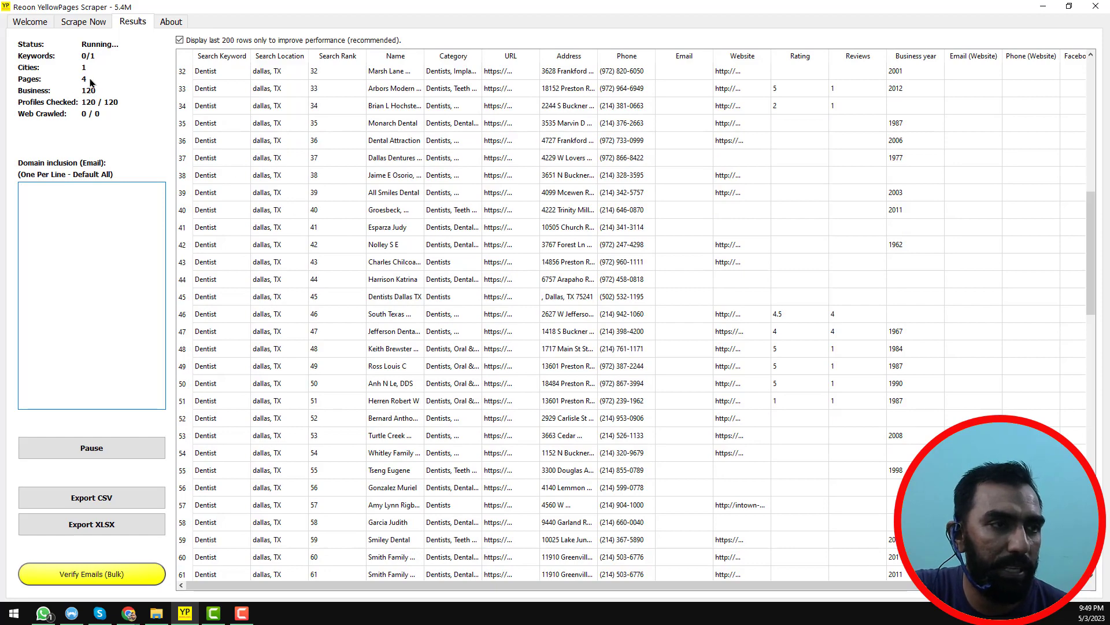
pyautogui.scroll(-13, 502, 307)
pyautogui.scroll(-16, 502, 303)
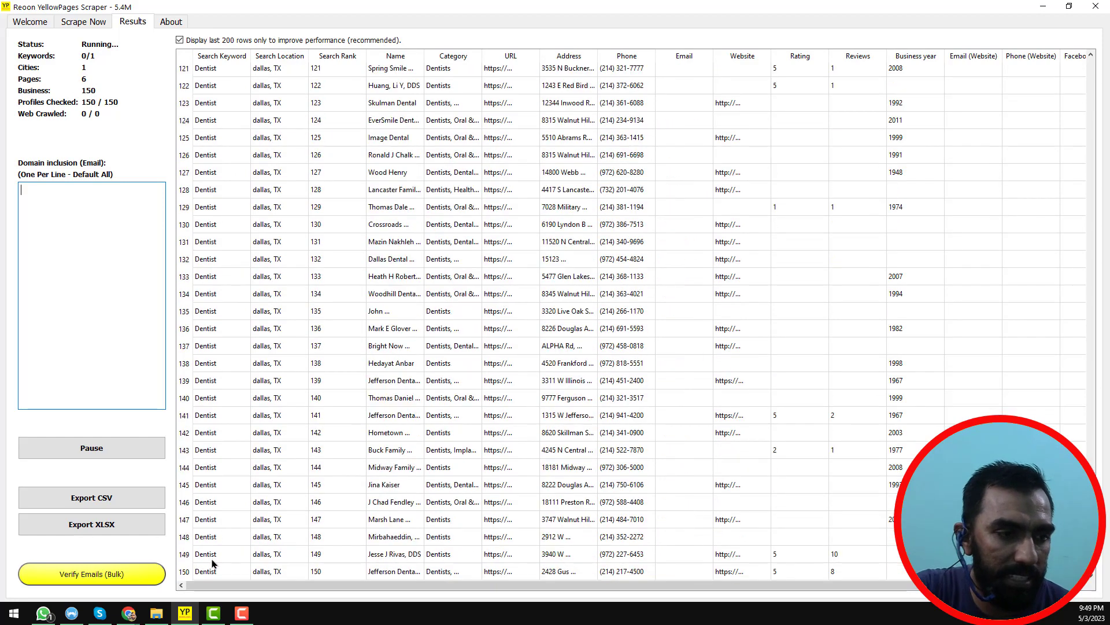
pyautogui.scroll(-10, 198, 575)
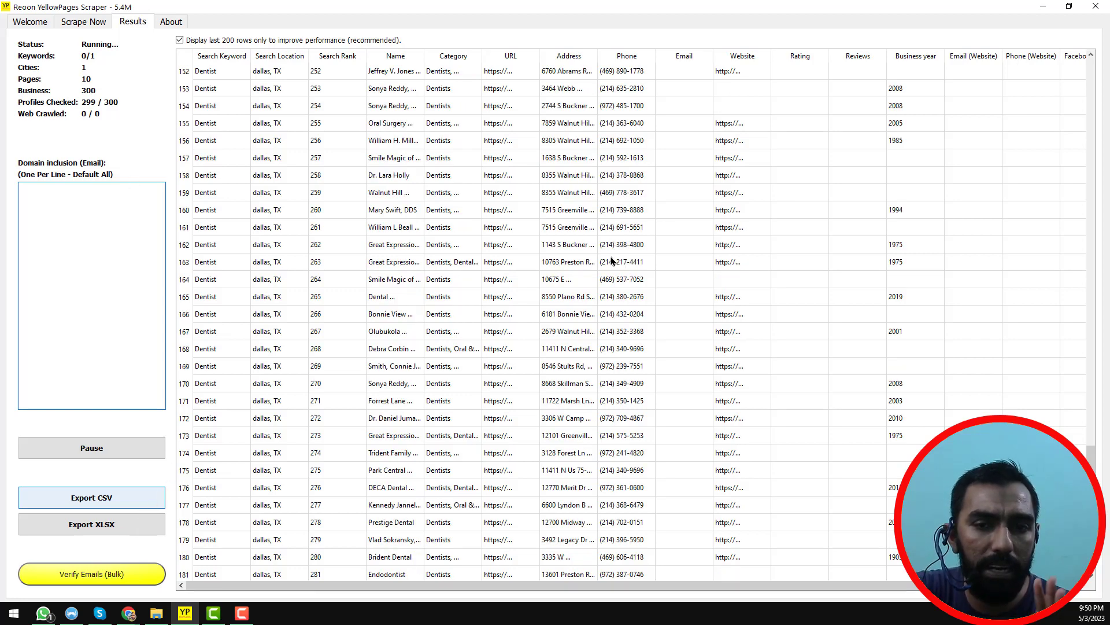
pyautogui.scroll(-6, 611, 261)
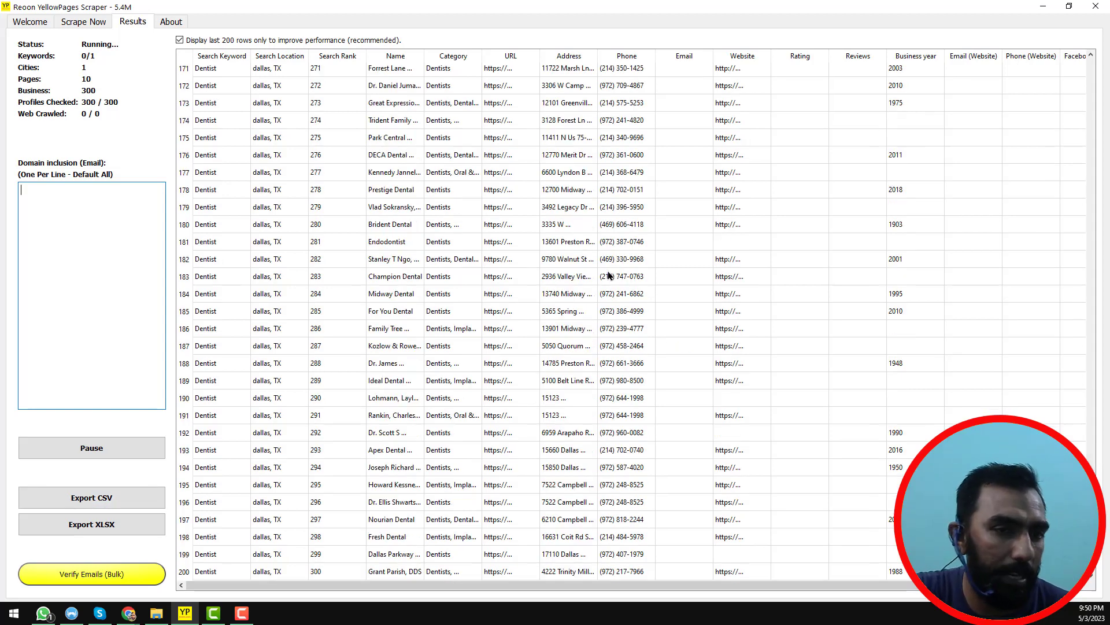
# - Pause the scrape at 330 businesses and export the results as CSV file 'test'
pyautogui.click(118, 451)
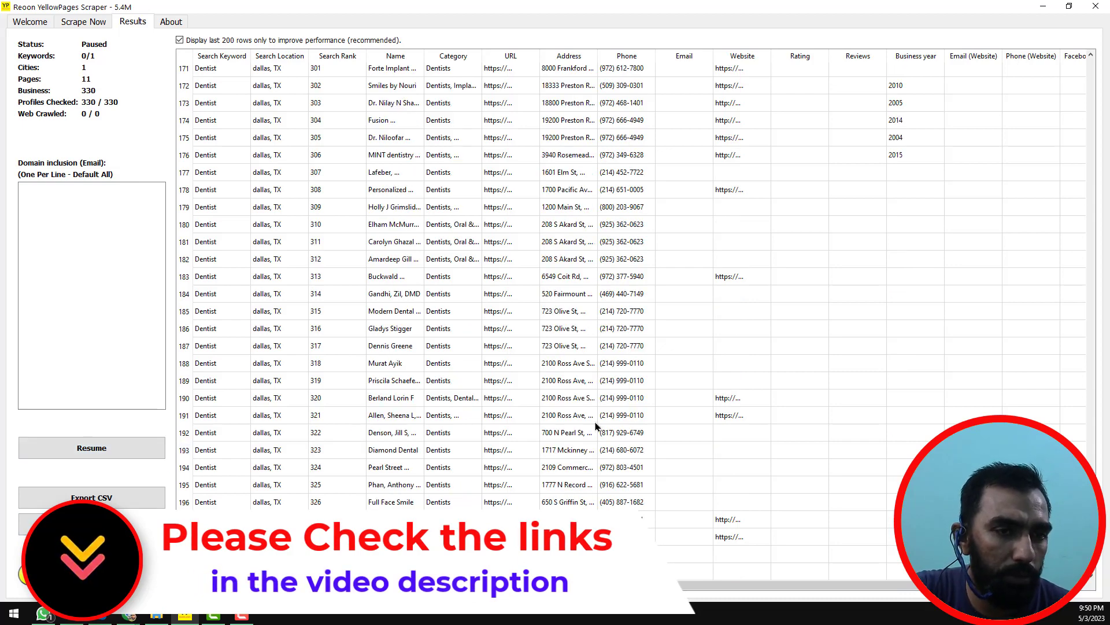
pyautogui.click(119, 500)
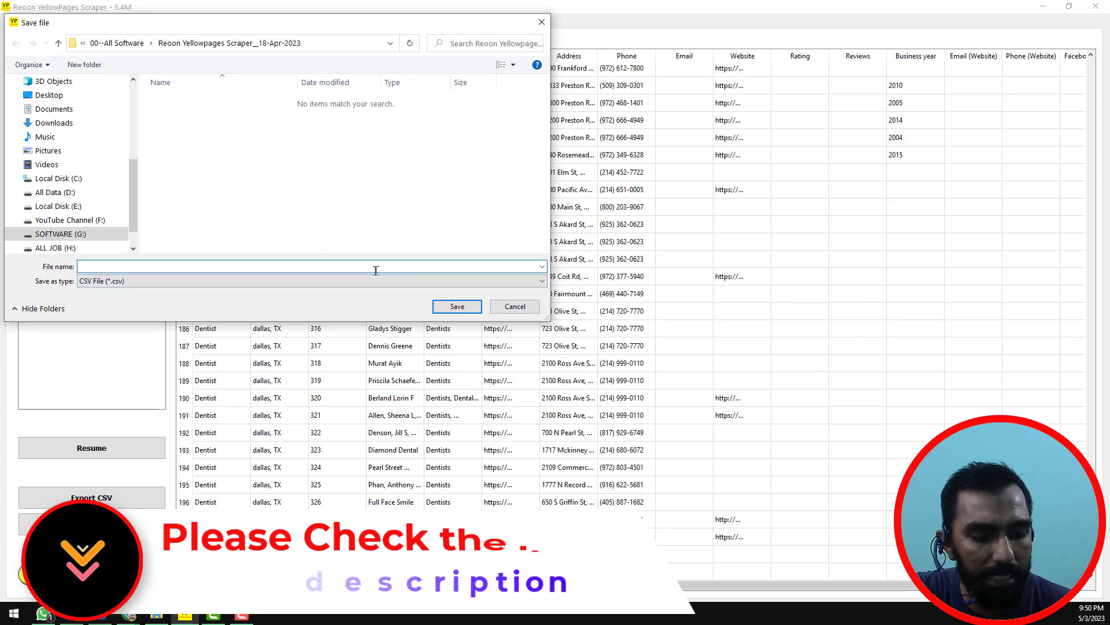
pyautogui.write('tes')
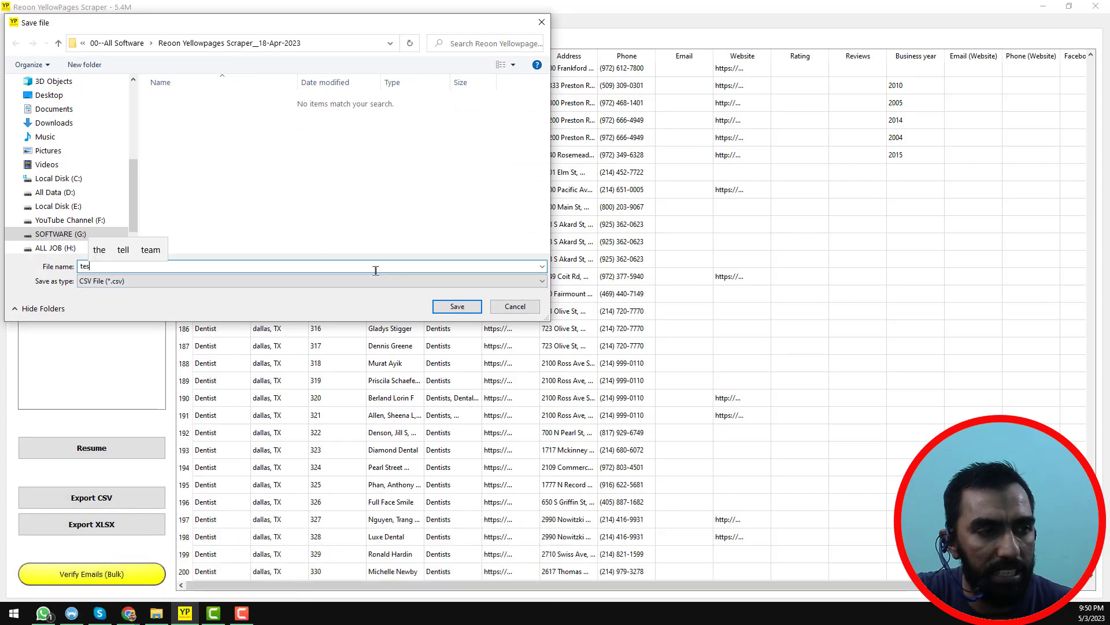
pyautogui.write('t')
pyautogui.click(457, 307)
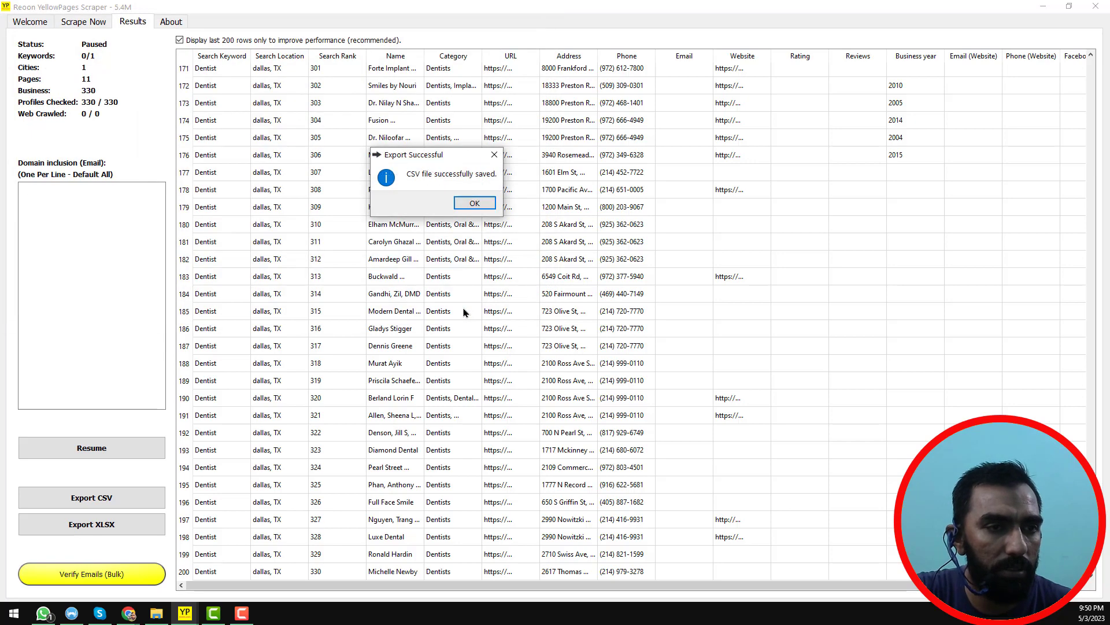
pyautogui.click(489, 206)
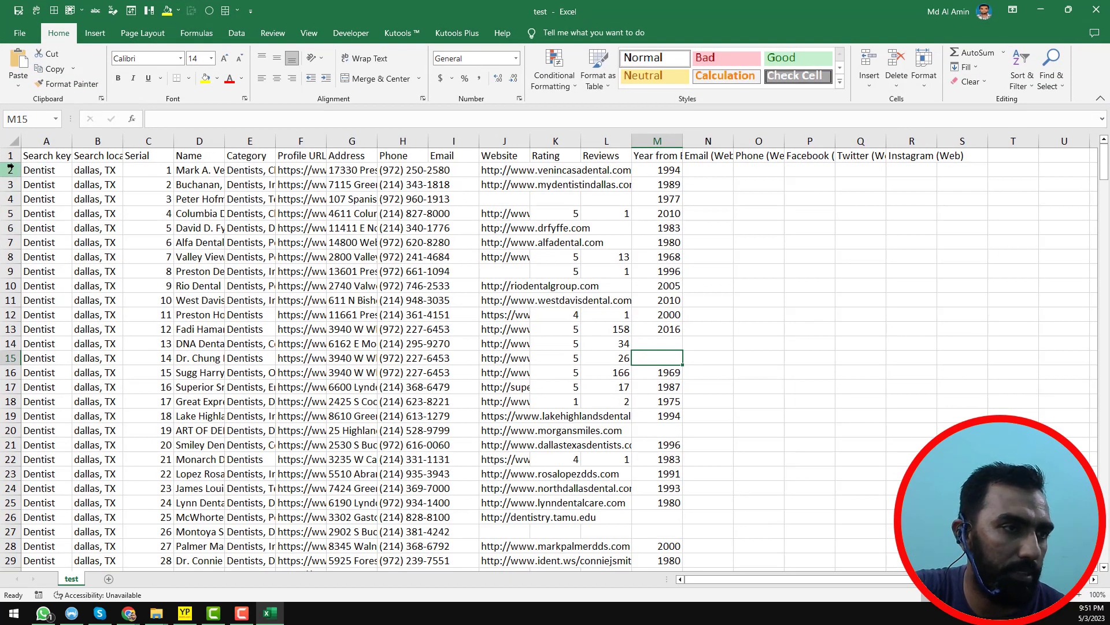
# - Select the whole sheet and widen every column to one equal width
pyautogui.click(10, 156)
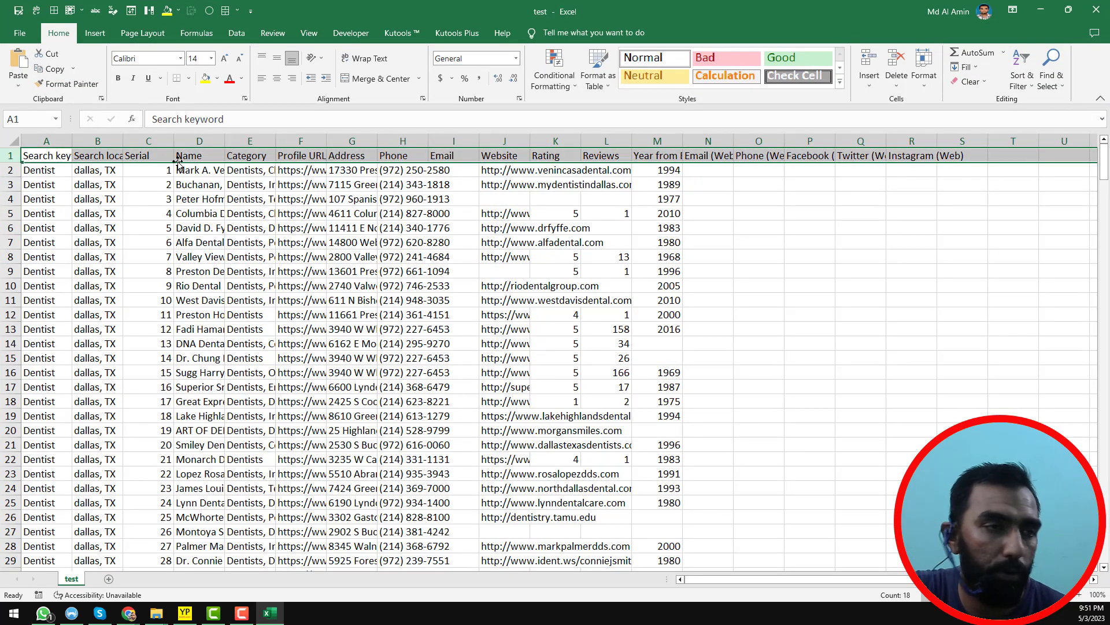
pyautogui.click(13, 143)
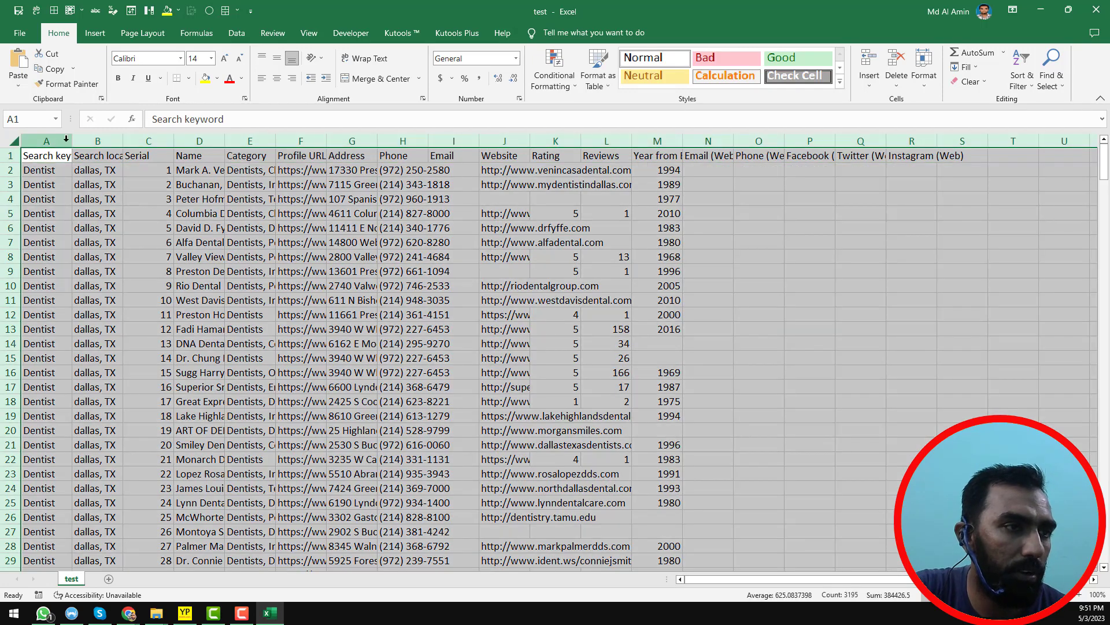
pyautogui.moveTo(71, 142); pyautogui.dragTo(101, 142)
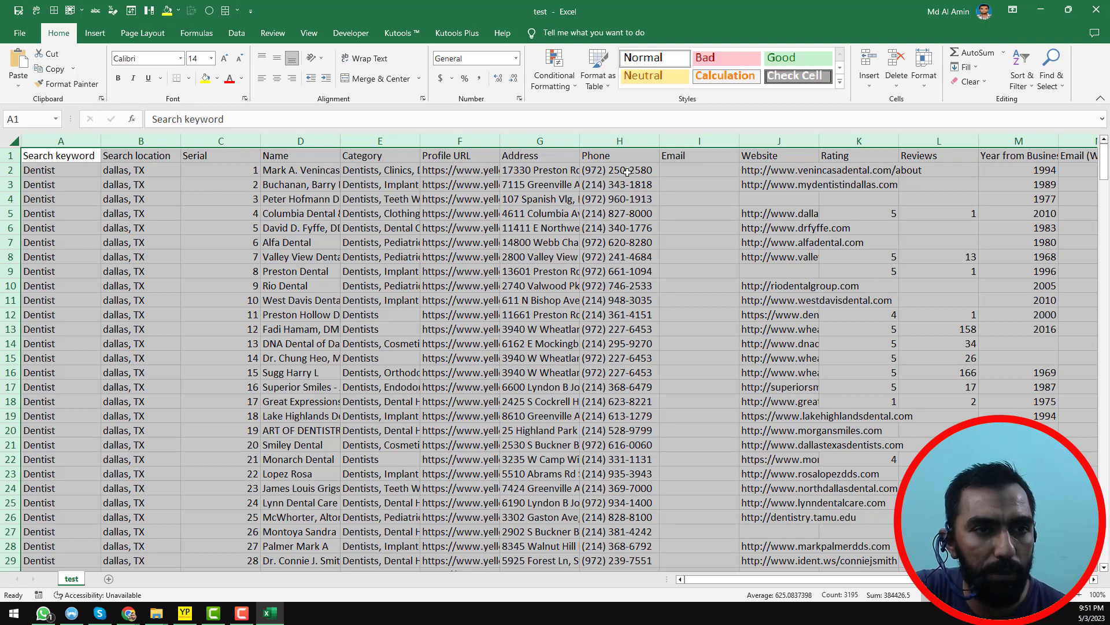
pyautogui.click(715, 172)
# - Inspect the Email column, jumping down to the next filled email with Ctrl+Down
pyautogui.click(700, 141)
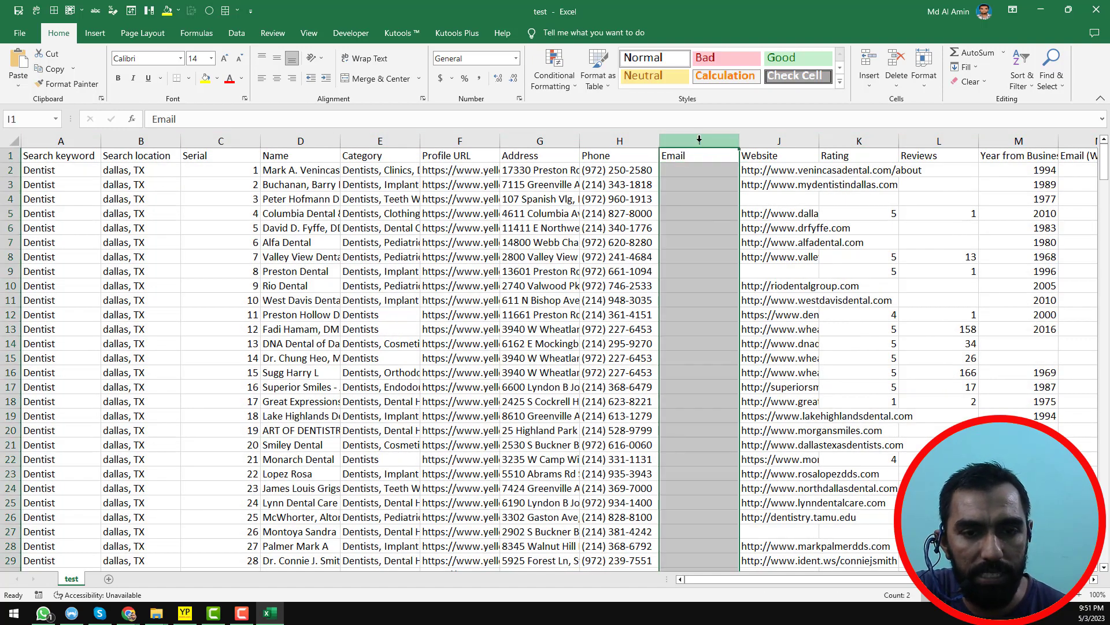
pyautogui.scroll(-20, 616, 327)
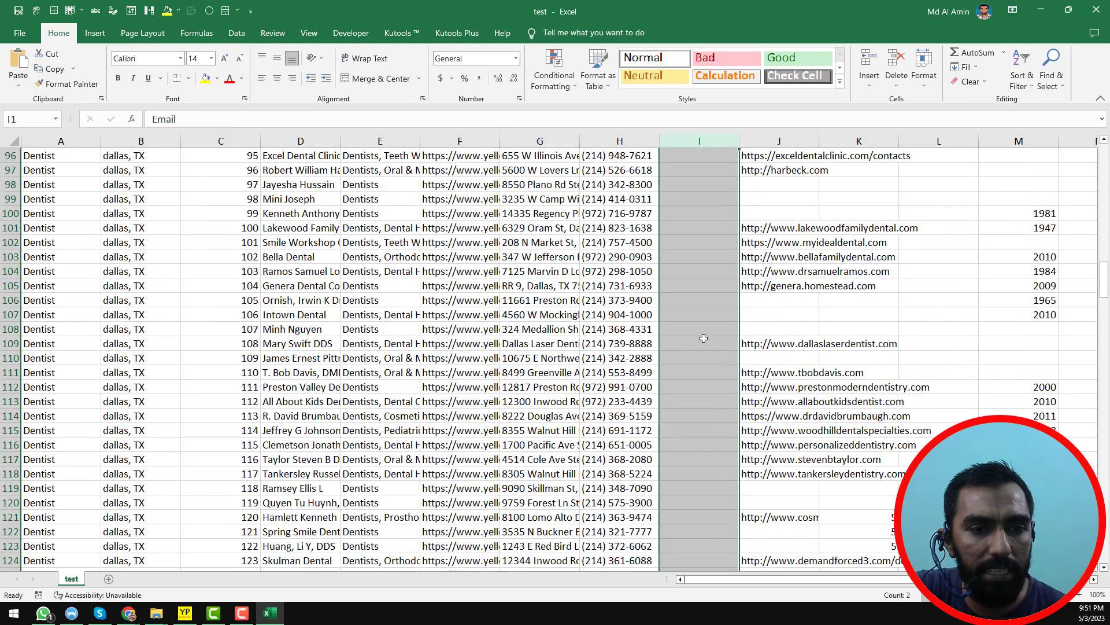
pyautogui.click(705, 328)
pyautogui.hotkey('ctrl', 'Down')
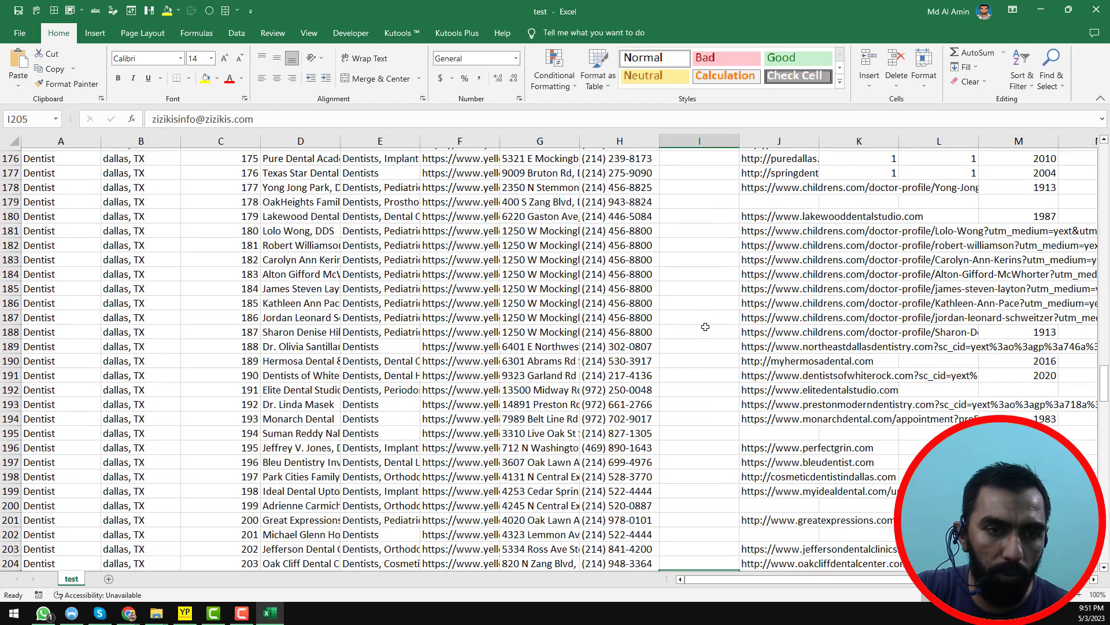
pyautogui.scroll(-4, 683, 334)
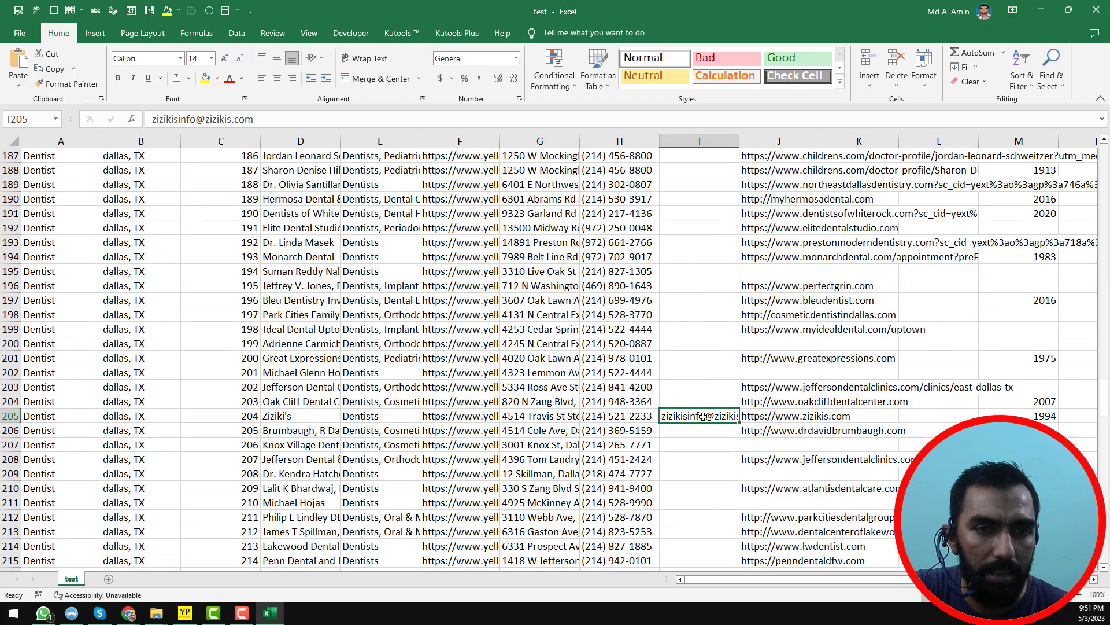
pyautogui.scroll(20, 823, 353)
pyautogui.scroll(20, 823, 353)
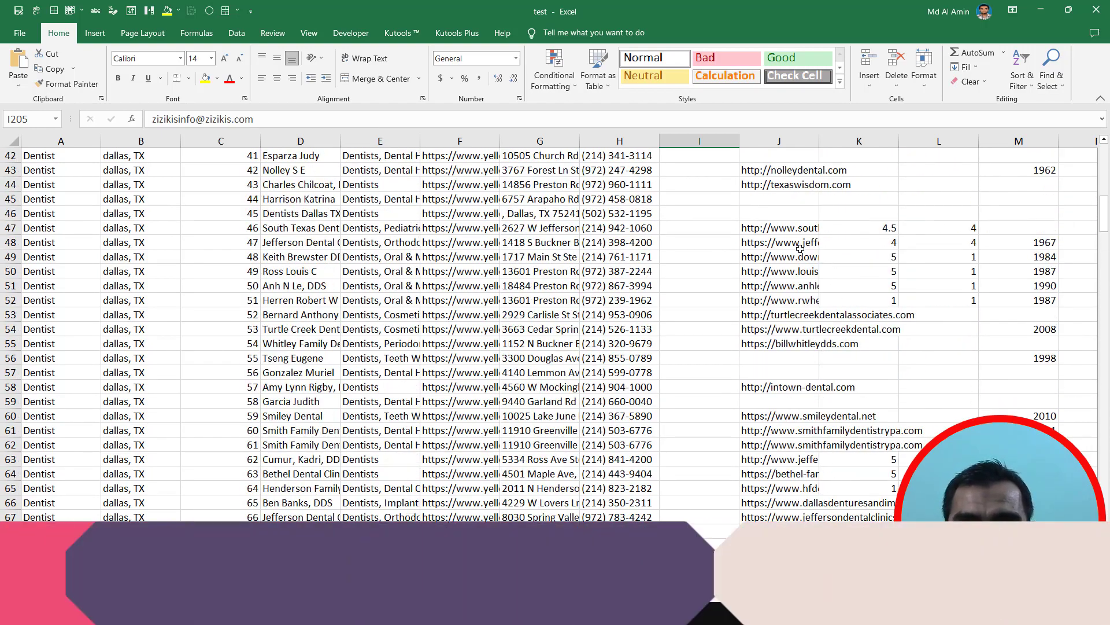
# - Widen the Website column to show fuller URLs, then minimize Excel
pyautogui.click(801, 228)
pyautogui.moveTo(819, 141); pyautogui.dragTo(887, 147)
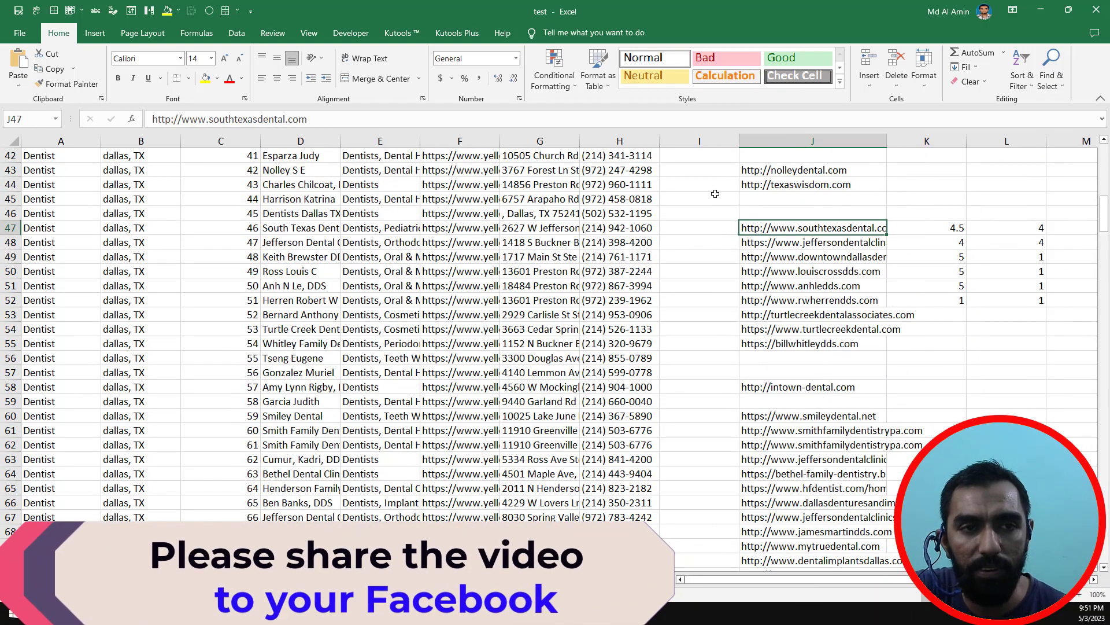
pyautogui.click(716, 188)
pyautogui.scroll(7, 716, 189)
pyautogui.click(785, 341)
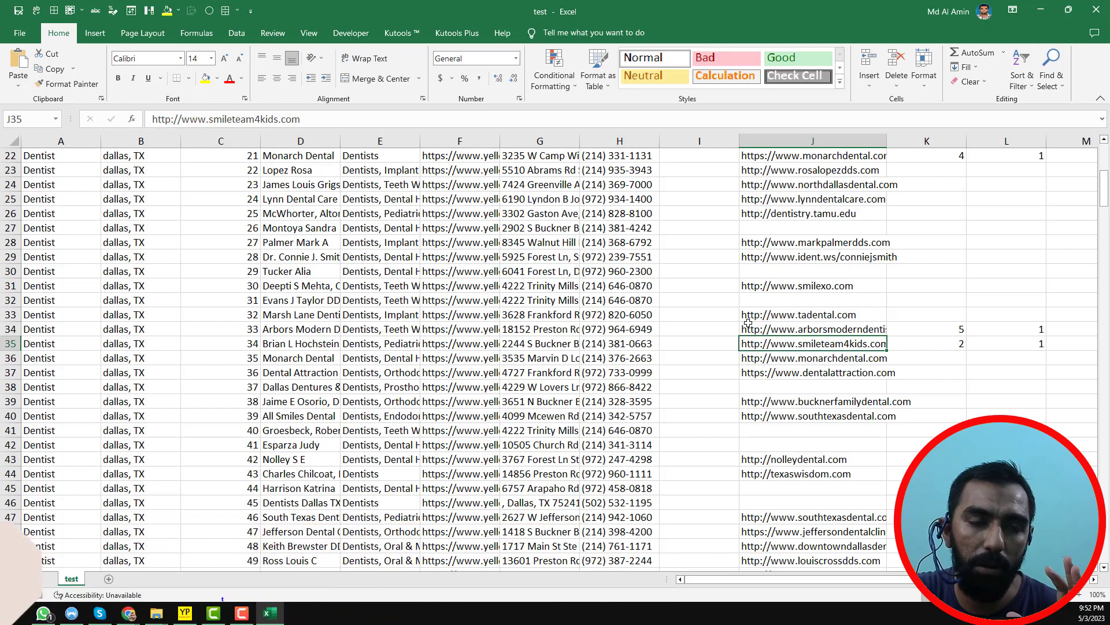
pyautogui.click(1039, 14)
pyautogui.scroll(3, 476, 263)
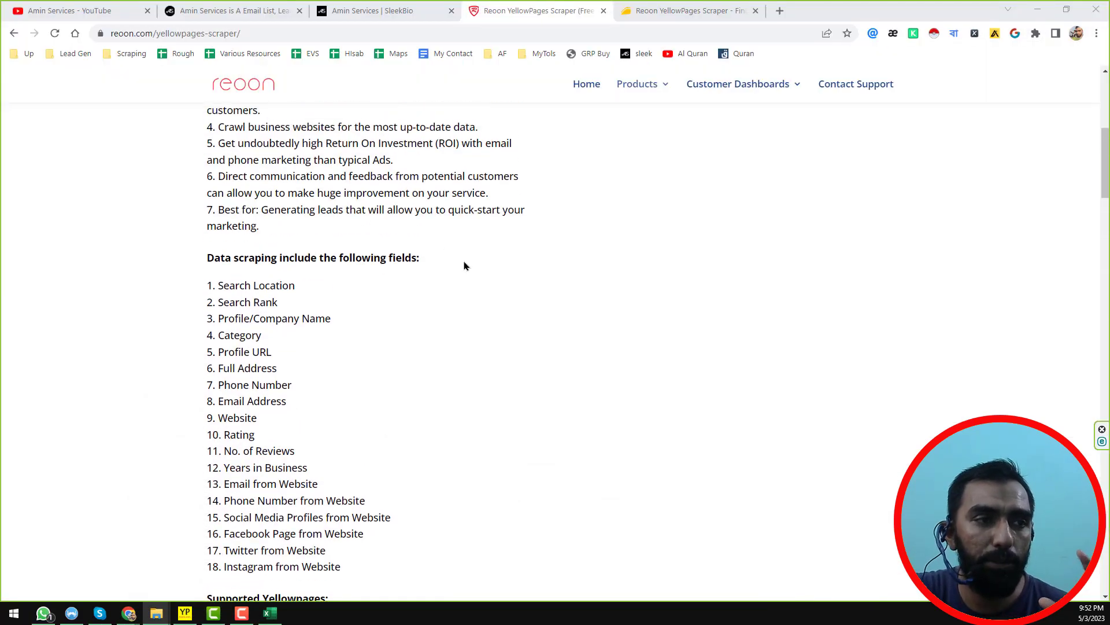